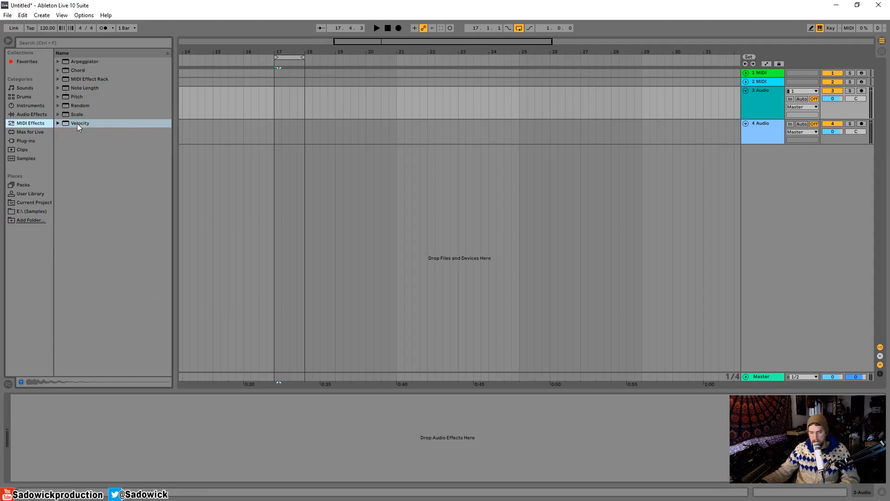
- Add the Velocity MIDI effect on a new MIDI track and set its Out Low to 127
{"action": "left_click_drag", "start_coordinate": [77, 123], "coordinate": [763, 193]}
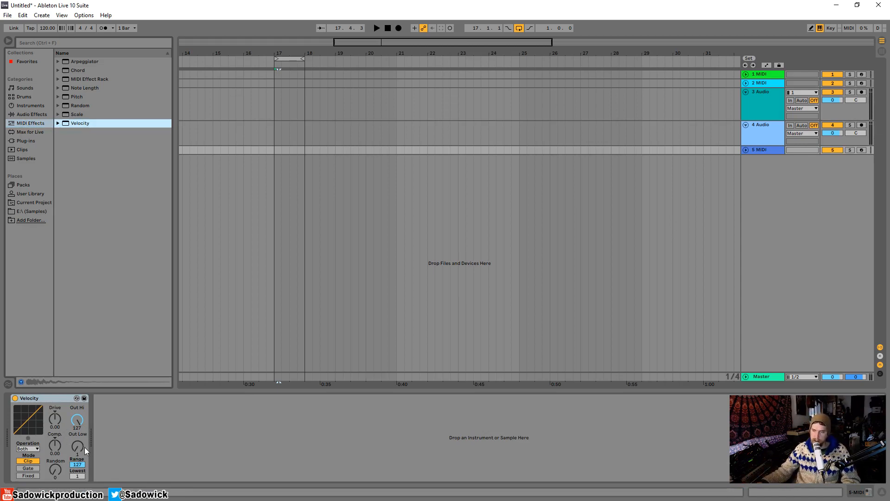
{"action": "mouse_move", "coordinate": [83, 447]}
{"action": "left_mouse_down"}
{"action": "mouse_move", "coordinate": [84, 424]}
{"action": "mouse_move", "coordinate": [78, 431]}
{"action": "left_mouse_up"}
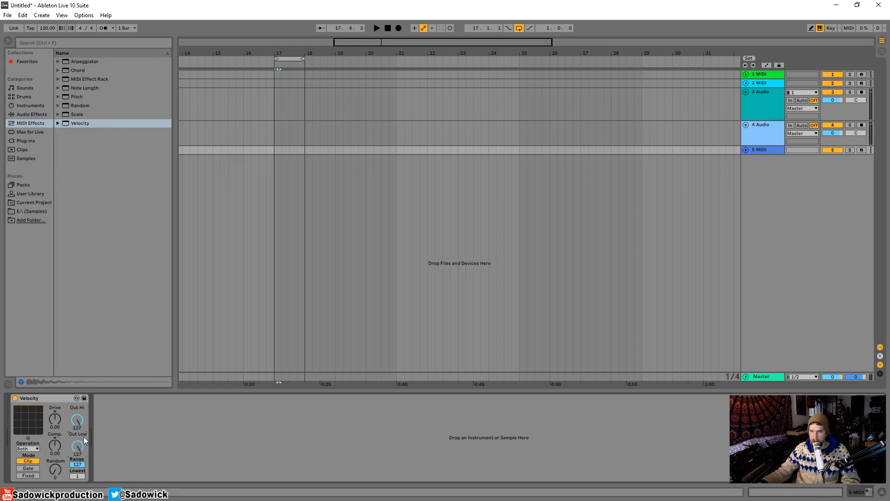
- Insert the Max for Live MIDI Monitor after Velocity and arm track 5 for recording
{"action": "left_click", "coordinate": [24, 132]}
{"action": "left_click_drag", "start_coordinate": [89, 124], "coordinate": [95, 406]}
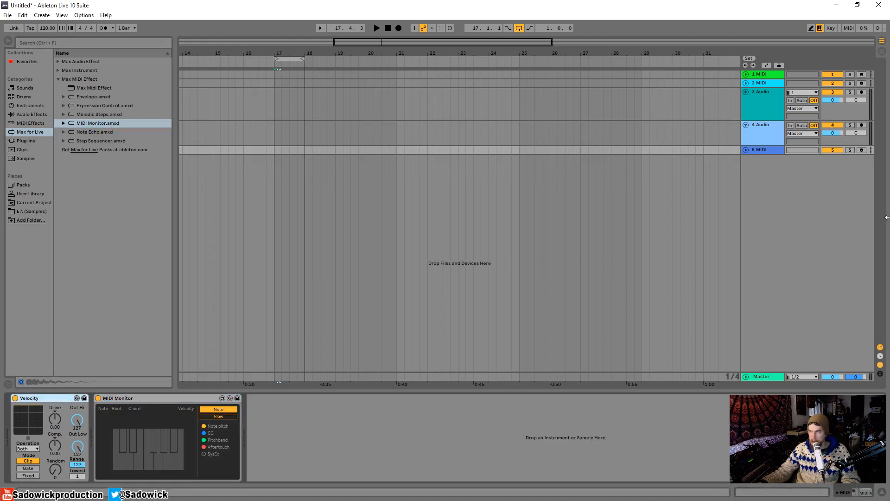
{"action": "left_click", "coordinate": [862, 150]}
- Set the Velocity effect's Out Low to 0, Random to 64 and Comp. to -0.63
{"action": "left_click_drag", "start_coordinate": [73, 450], "coordinate": [73, 485]}
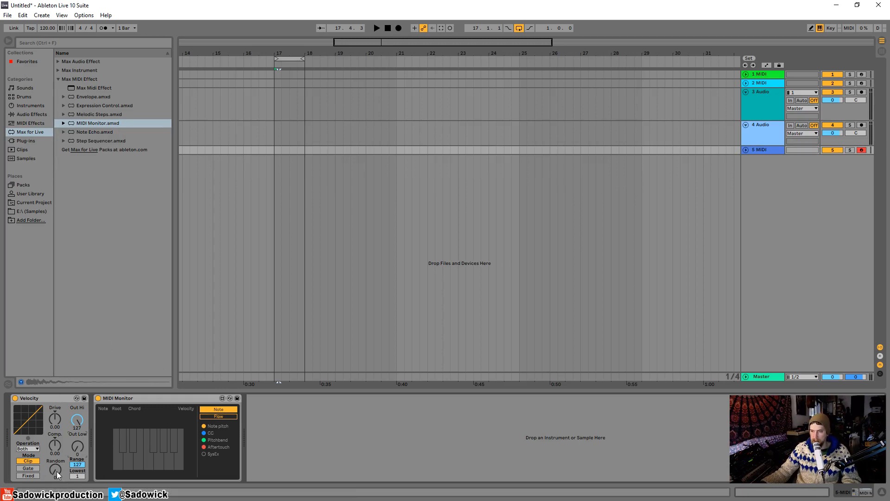
{"action": "left_click_drag", "start_coordinate": [55, 472], "coordinate": [55, 445]}
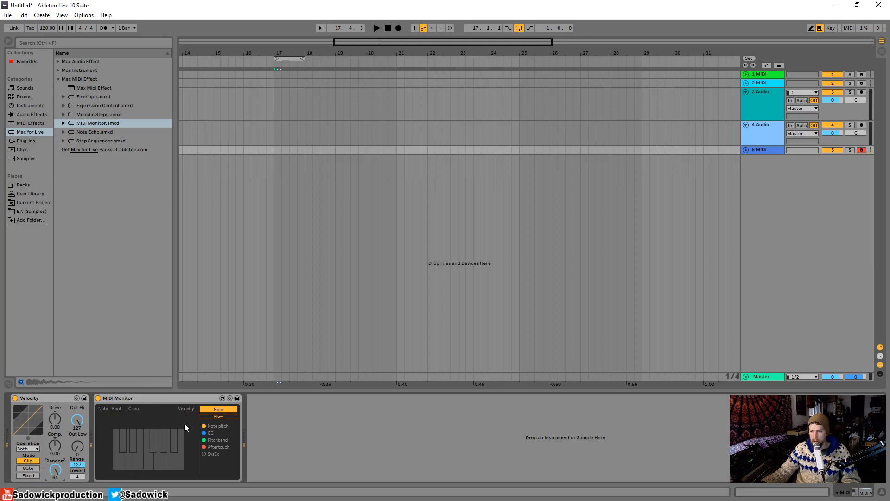
{"action": "mouse_move", "coordinate": [55, 445]}
{"action": "left_mouse_down"}
{"action": "mouse_move", "coordinate": [55, 431]}
{"action": "mouse_move", "coordinate": [56, 461]}
{"action": "left_mouse_up"}
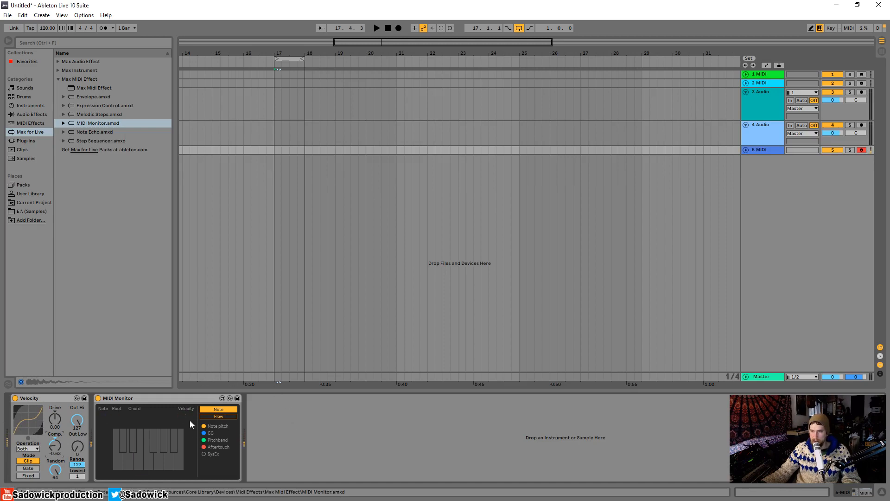
- Remove the MIDI Monitor from the track and load the Serum_x64 plug-in after Velocity
{"action": "left_click", "coordinate": [178, 396]}
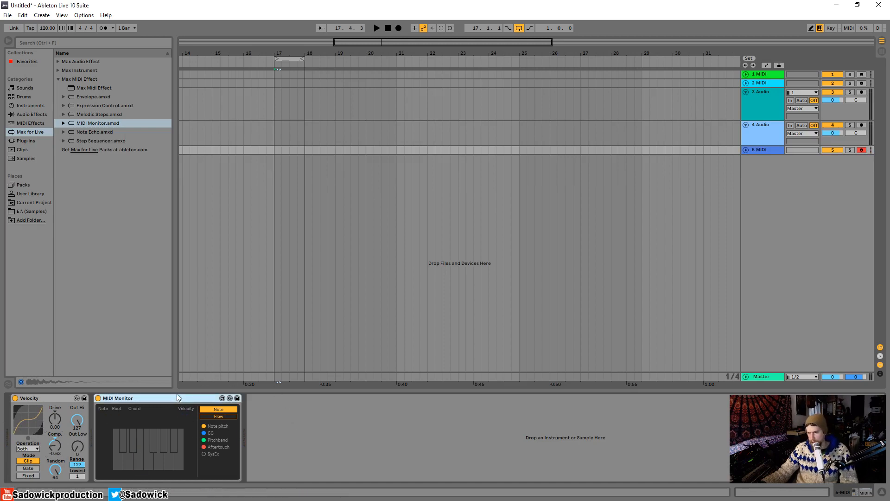
{"action": "key", "text": "Delete"}
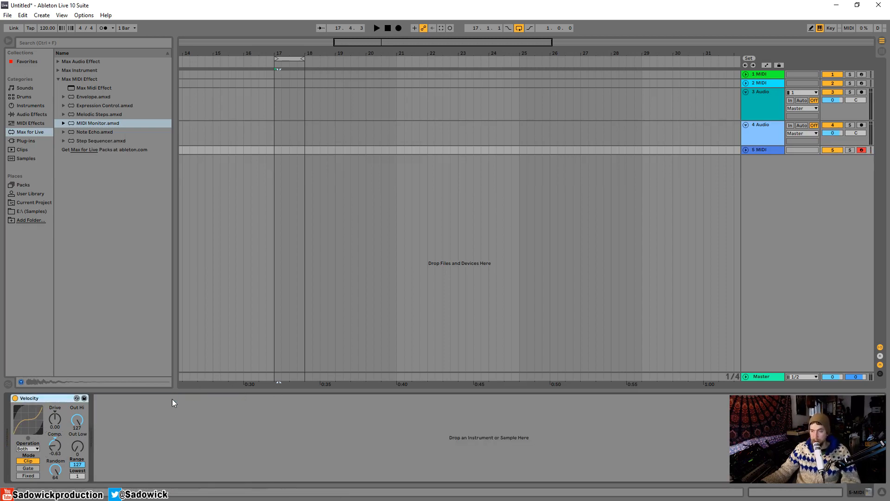
{"action": "left_click", "coordinate": [26, 142]}
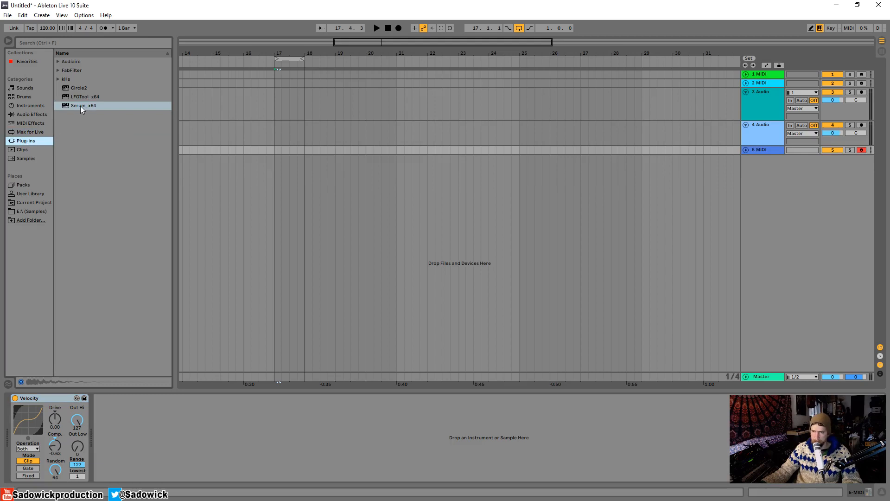
{"action": "left_click_drag", "start_coordinate": [80, 106], "coordinate": [212, 452]}
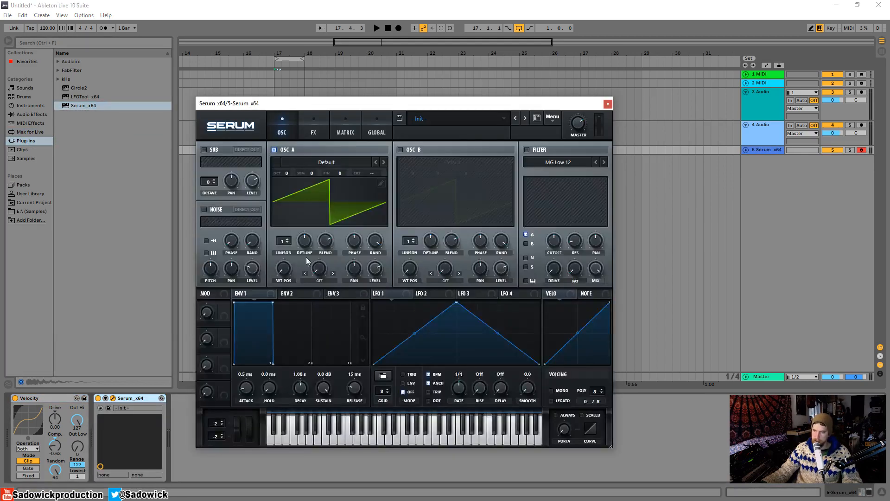
- Lower Serum's oscillator A octave to -1 and enable the MG Low 12 filter with increased drive
{"action": "left_click_drag", "start_coordinate": [422, 100], "coordinate": [432, 73]}
{"action": "left_click", "coordinate": [283, 121]}
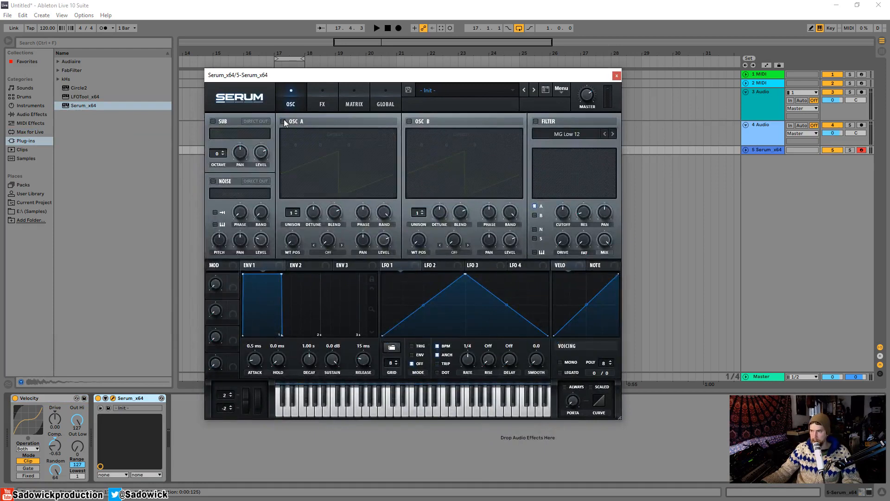
{"action": "left_click_drag", "start_coordinate": [341, 78], "coordinate": [327, 60]}
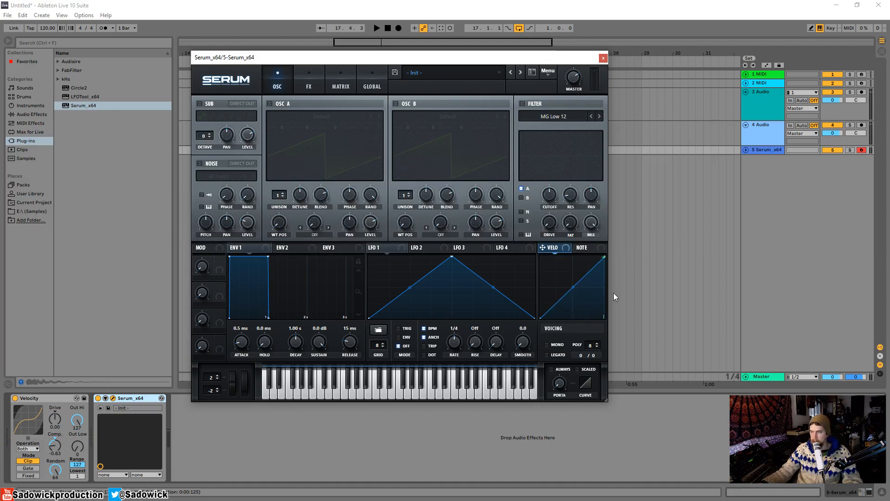
{"action": "left_click", "coordinate": [269, 104]}
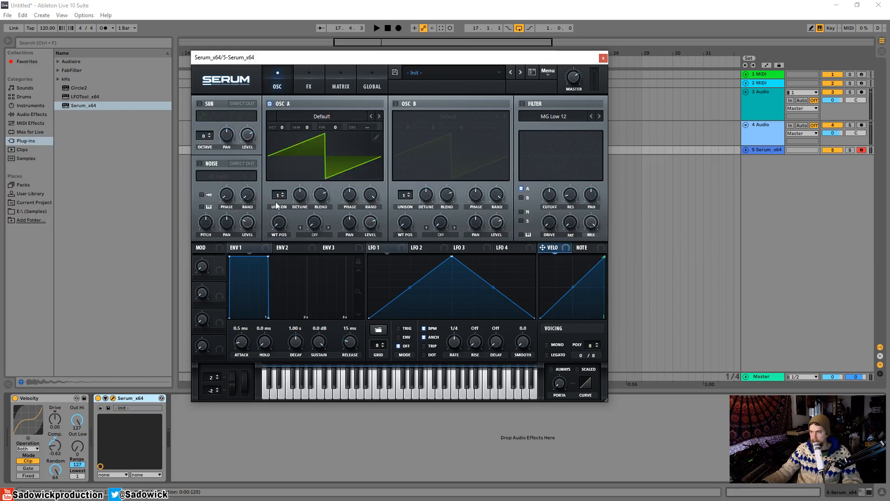
{"action": "left_click_drag", "start_coordinate": [278, 132], "coordinate": [297, 146]}
{"action": "left_click", "coordinate": [522, 104]}
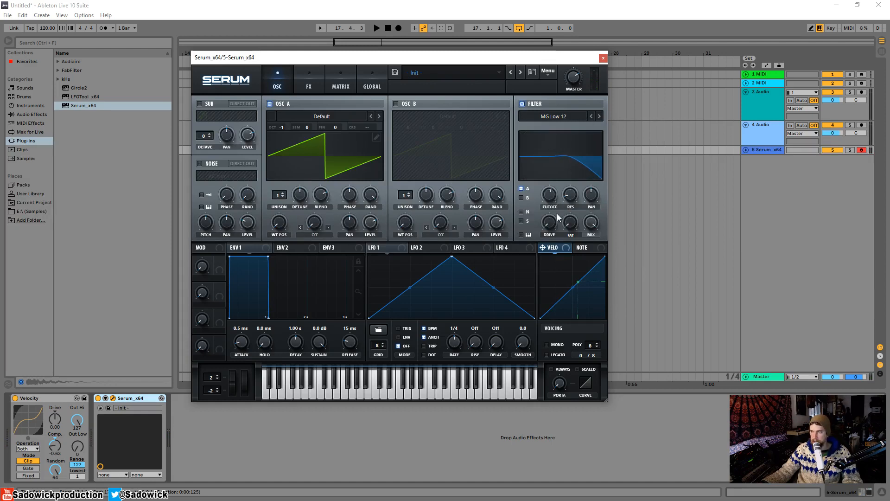
{"action": "mouse_move", "coordinate": [551, 222]}
{"action": "left_mouse_down"}
{"action": "mouse_move", "coordinate": [570, 186]}
{"action": "mouse_move", "coordinate": [552, 207]}
{"action": "left_mouse_up"}
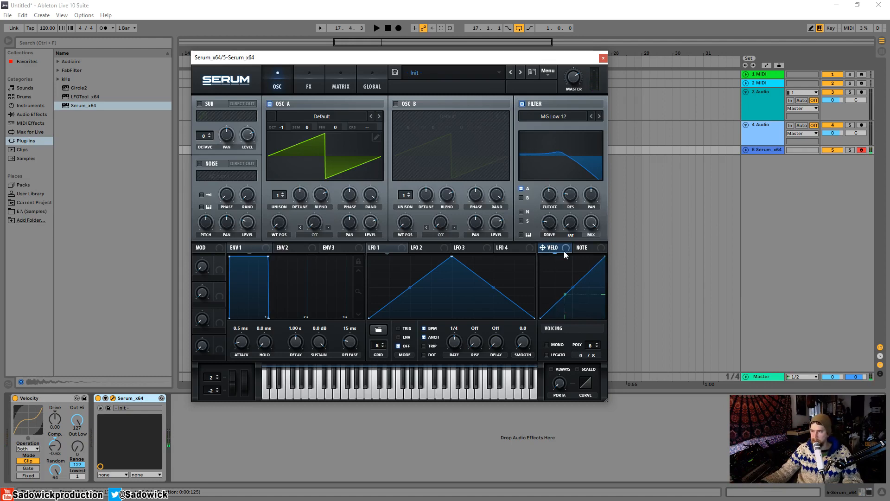
- Modulate Serum's filter cutoff with velocity, and give oscillator A 4 unison voices with velocity-modulated detune
{"action": "left_click_drag", "start_coordinate": [564, 251], "coordinate": [542, 190]}
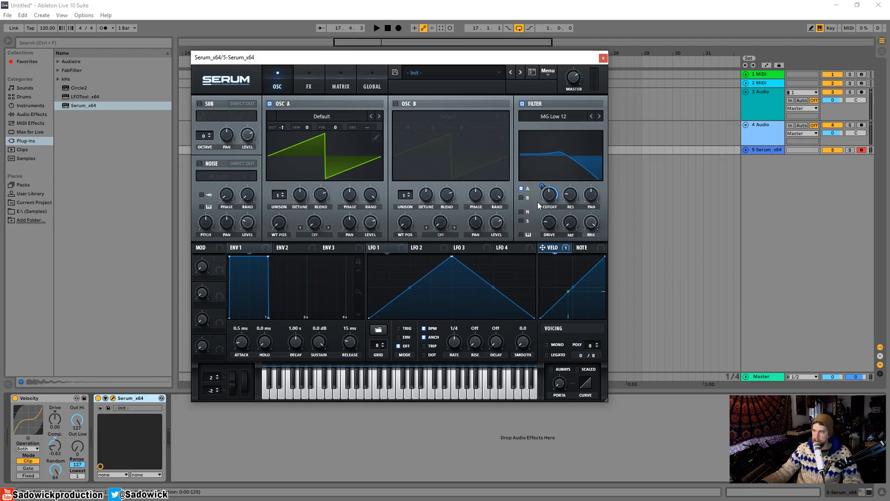
{"action": "left_click_drag", "start_coordinate": [539, 206], "coordinate": [539, 204]}
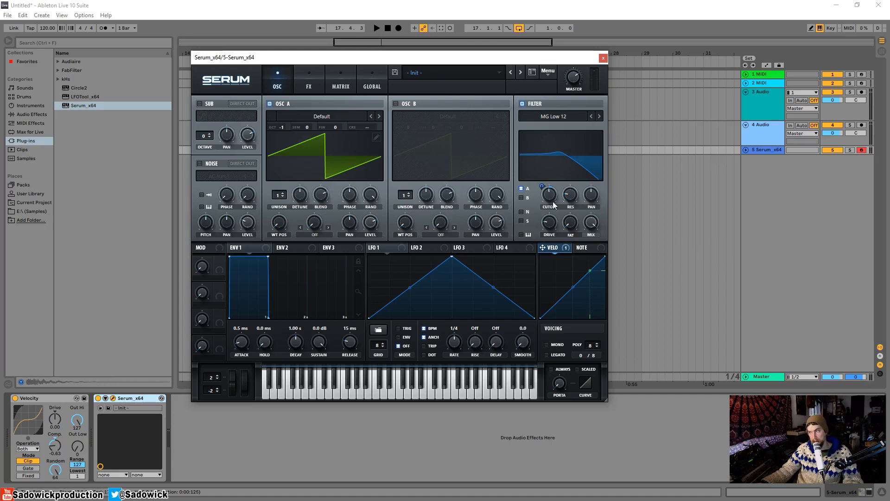
{"action": "mouse_move", "coordinate": [553, 196]}
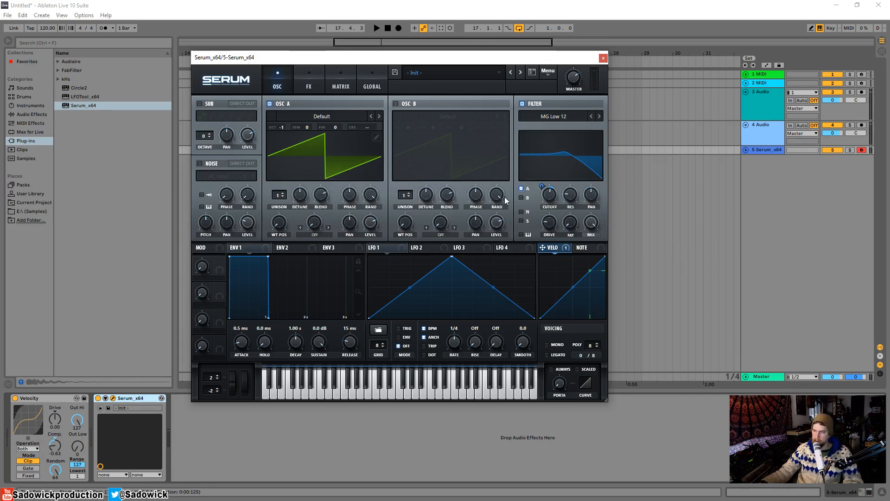
{"action": "left_click_drag", "start_coordinate": [278, 195], "coordinate": [303, 219]}
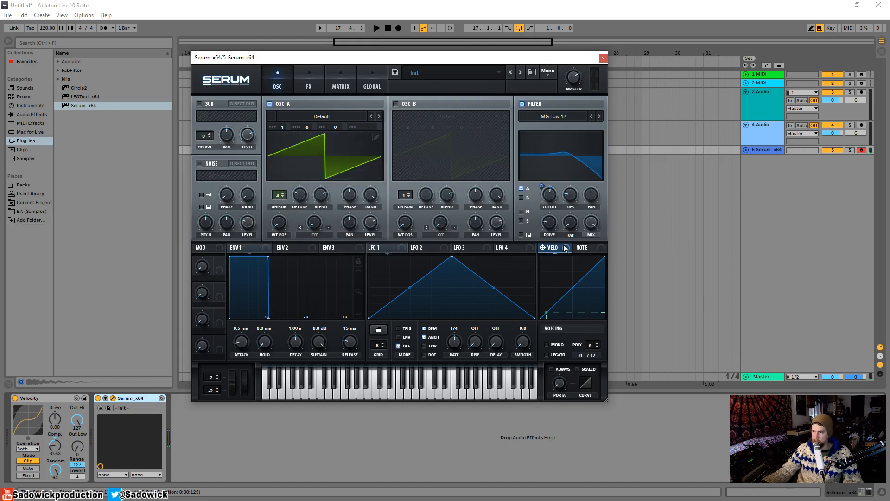
{"action": "left_click_drag", "start_coordinate": [564, 248], "coordinate": [297, 193]}
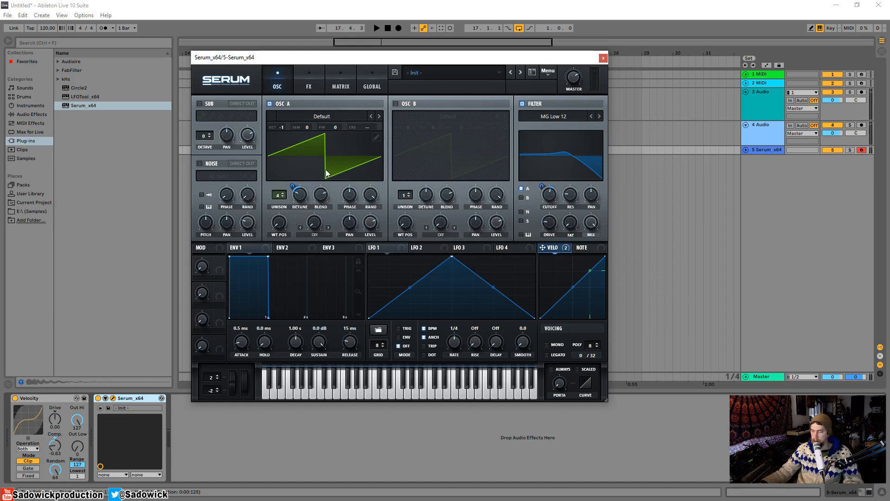
- Enable Serum's delay effect with its filter at 380 and 0.8, and add velocity modulation to the delay
{"action": "left_click", "coordinate": [310, 86]}
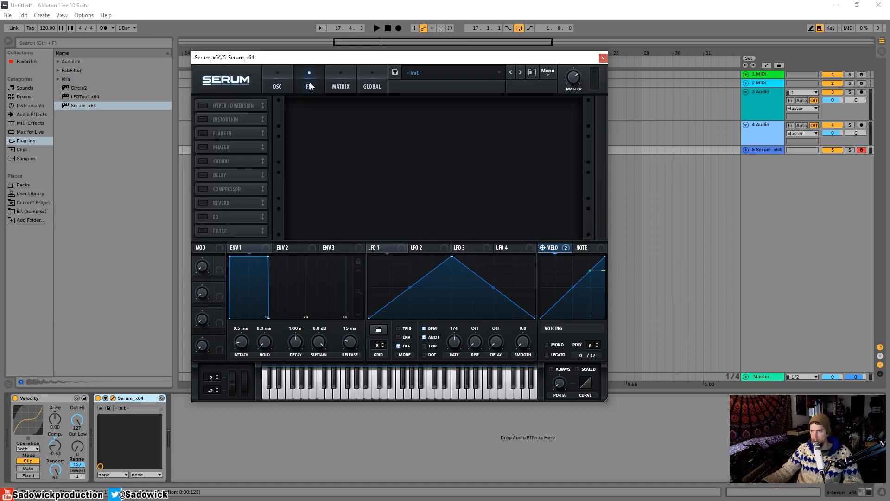
{"action": "left_click", "coordinate": [204, 175]}
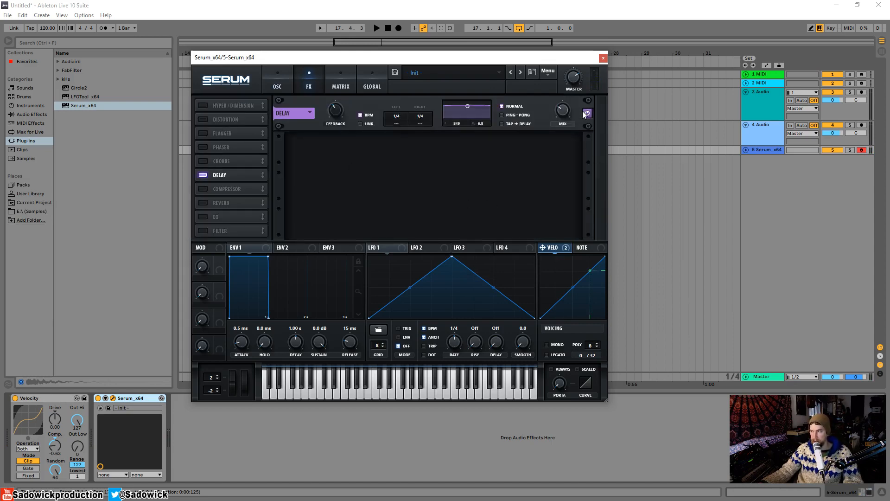
{"action": "left_click_drag", "start_coordinate": [467, 106], "coordinate": [482, 139]}
{"action": "left_click_drag", "start_coordinate": [567, 111], "coordinate": [570, 85]}
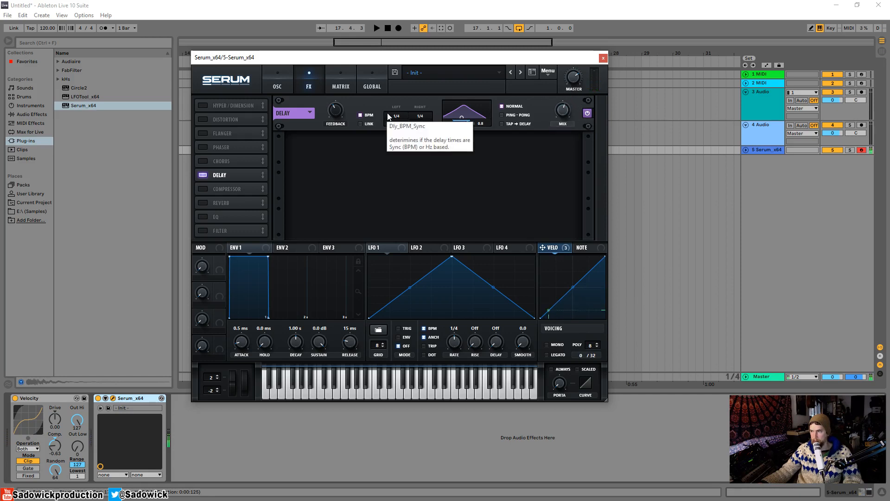
{"action": "mouse_move", "coordinate": [565, 132]}
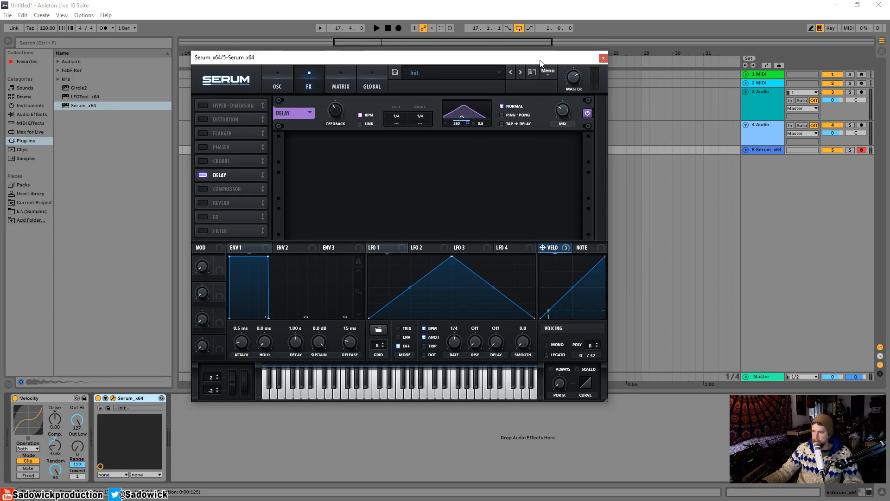
- Remove Serum from the track and load the Wavetable instrument after the Velocity effect
{"action": "left_click_drag", "start_coordinate": [543, 64], "coordinate": [526, 76]}
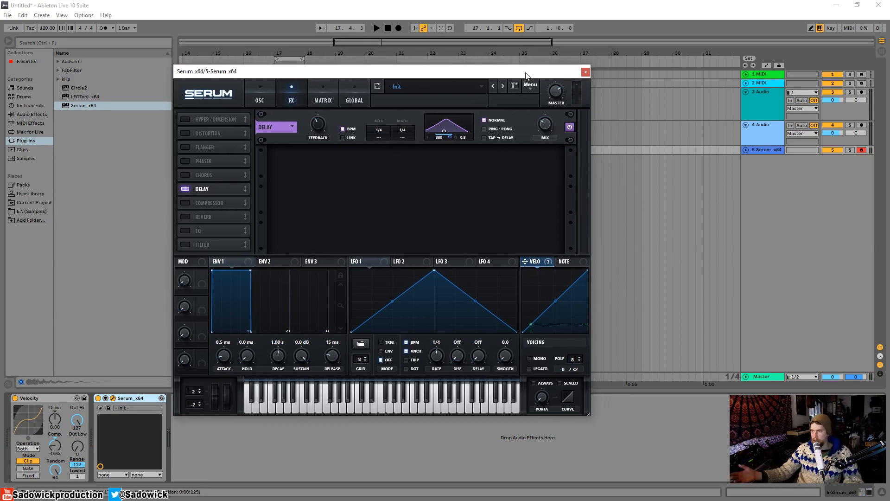
{"action": "left_click", "coordinate": [586, 72]}
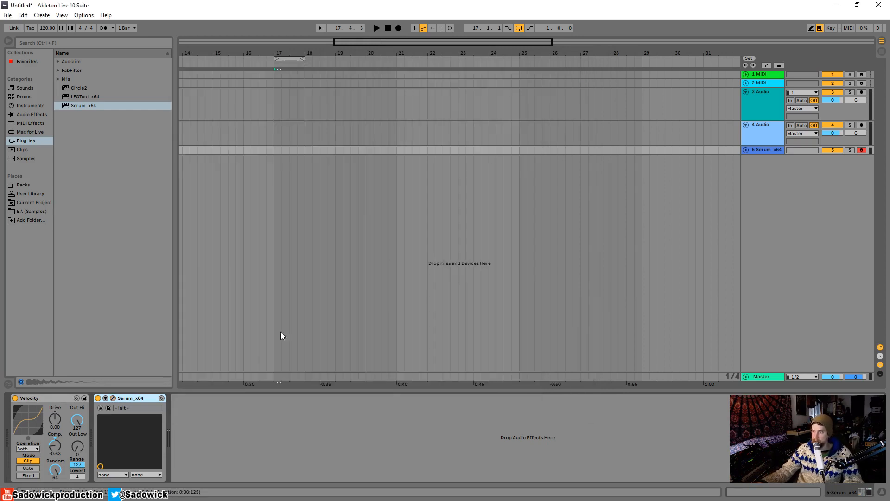
{"action": "left_click", "coordinate": [140, 398]}
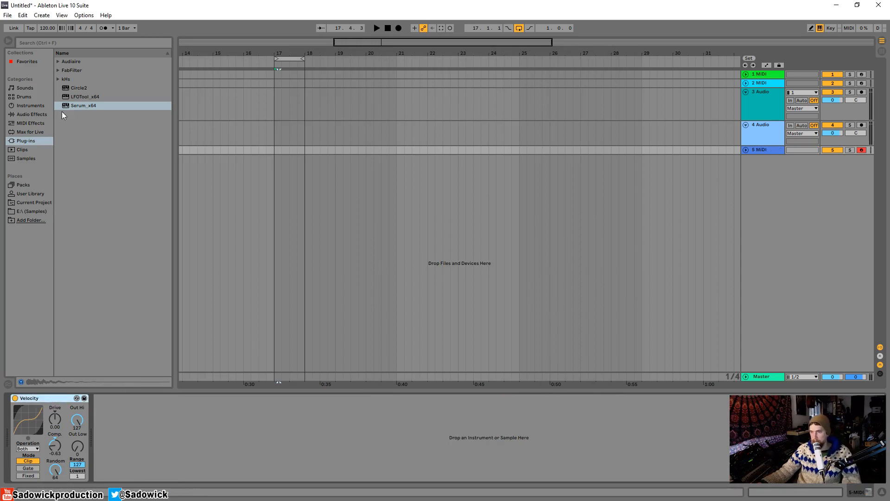
{"action": "key", "text": "Delete"}
{"action": "left_click", "coordinate": [30, 115]}
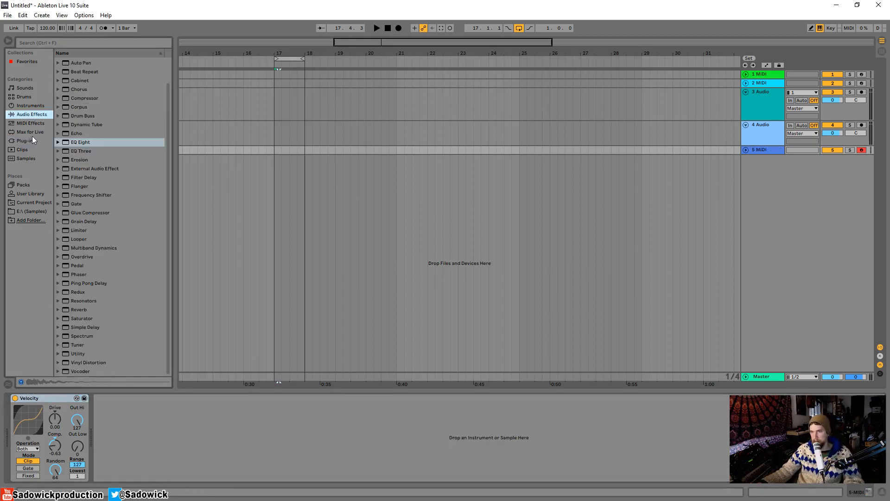
{"action": "left_click", "coordinate": [31, 106]}
{"action": "left_click_drag", "start_coordinate": [82, 158], "coordinate": [171, 431]}
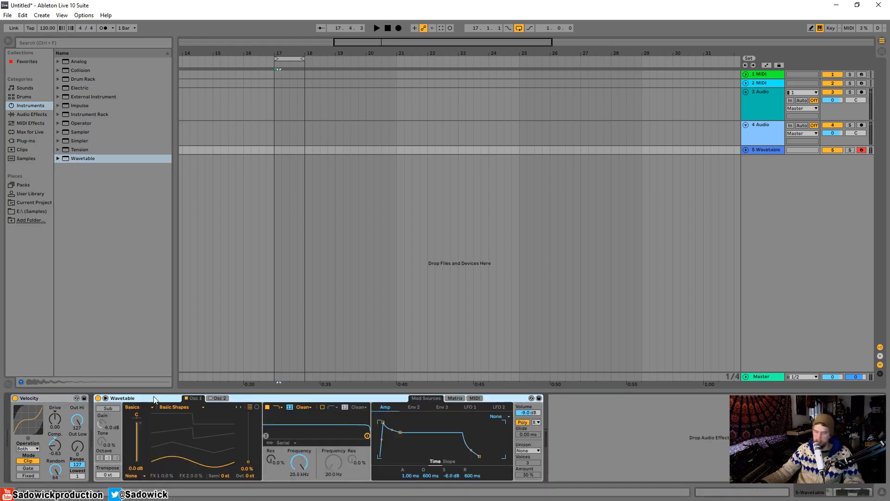
- Set Wavetable's Osc 1 wavetable position to 67% and shorten the Amp envelope release to 1.50 ms
{"action": "left_click_drag", "start_coordinate": [202, 443], "coordinate": [202, 418]}
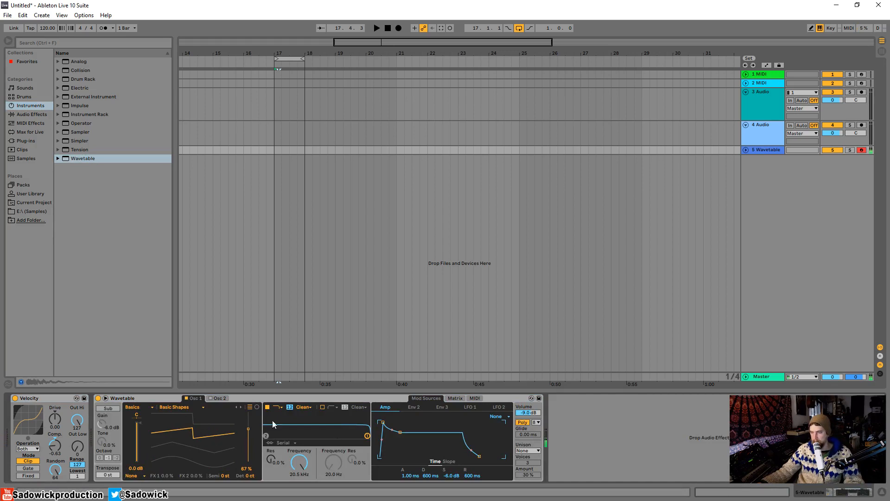
{"action": "left_click_drag", "start_coordinate": [479, 457], "coordinate": [462, 456]}
- Expand the Wavetable view and clear the velocity modulation of Amp in the modulation matrix
{"action": "left_click", "coordinate": [105, 398]}
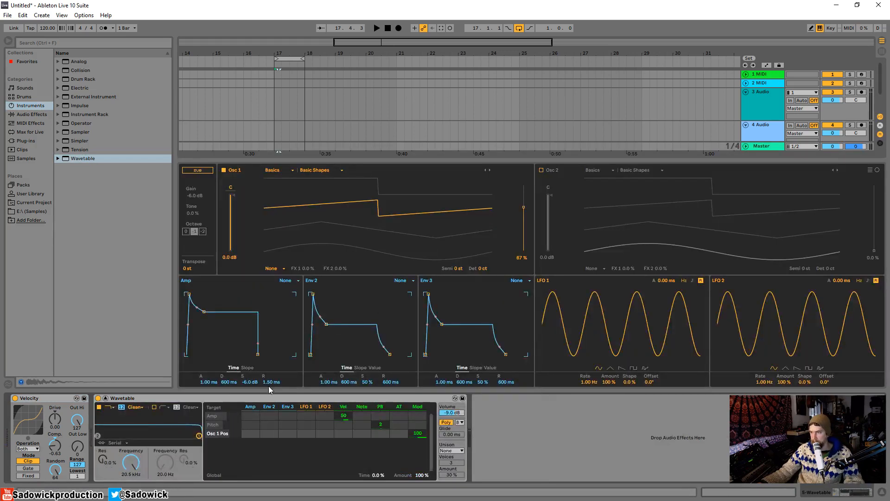
{"action": "left_click", "coordinate": [345, 421]}
{"action": "key", "text": "Delete"}
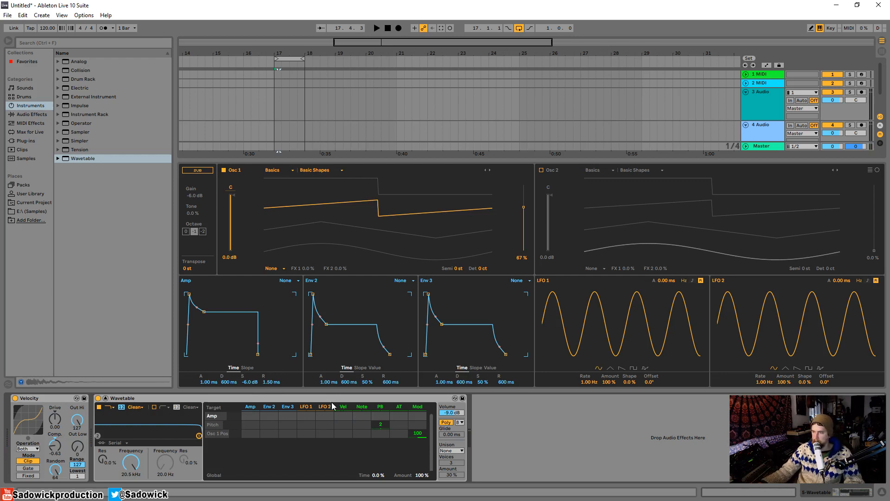
- Set Wavetable's Filter 1 to 543 Hz with 33% resonance and switch its circuit type to PRD
{"action": "left_click_drag", "start_coordinate": [131, 462], "coordinate": [132, 487]}
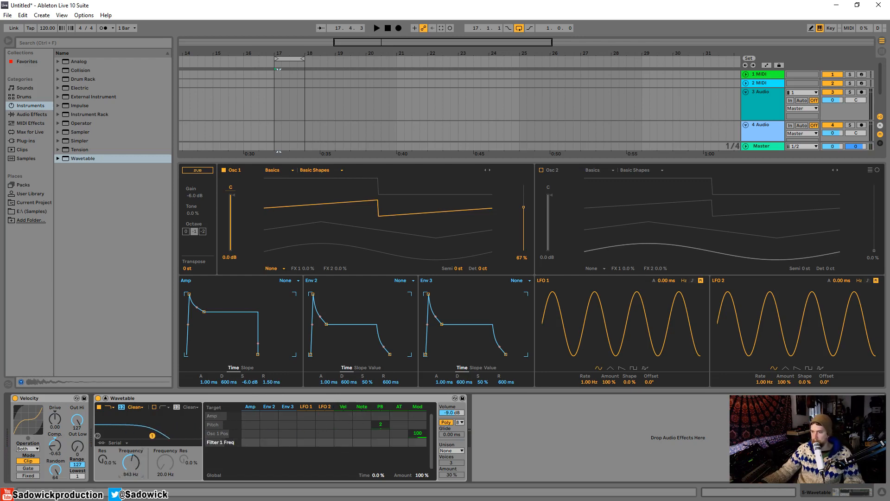
{"action": "mouse_move", "coordinate": [153, 435]}
{"action": "left_mouse_down"}
{"action": "mouse_move", "coordinate": [160, 429]}
{"action": "mouse_move", "coordinate": [146, 430]}
{"action": "left_mouse_up"}
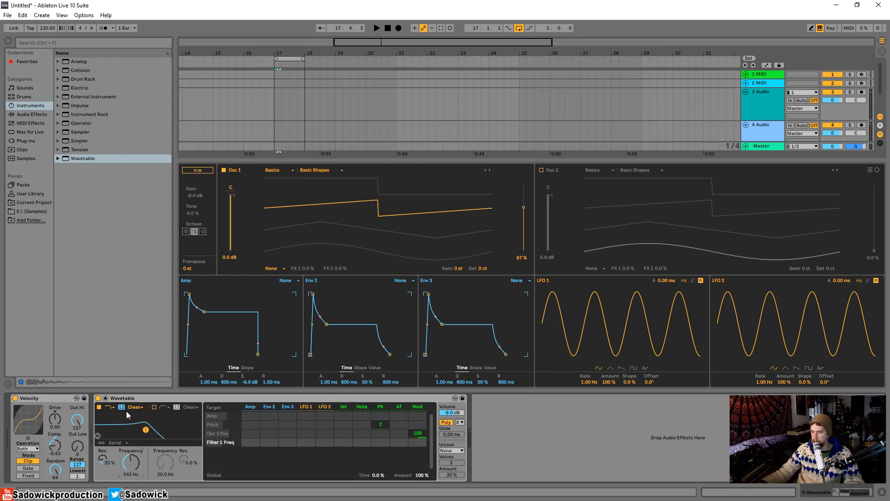
{"action": "left_click", "coordinate": [136, 407]}
{"action": "left_click", "coordinate": [136, 441]}
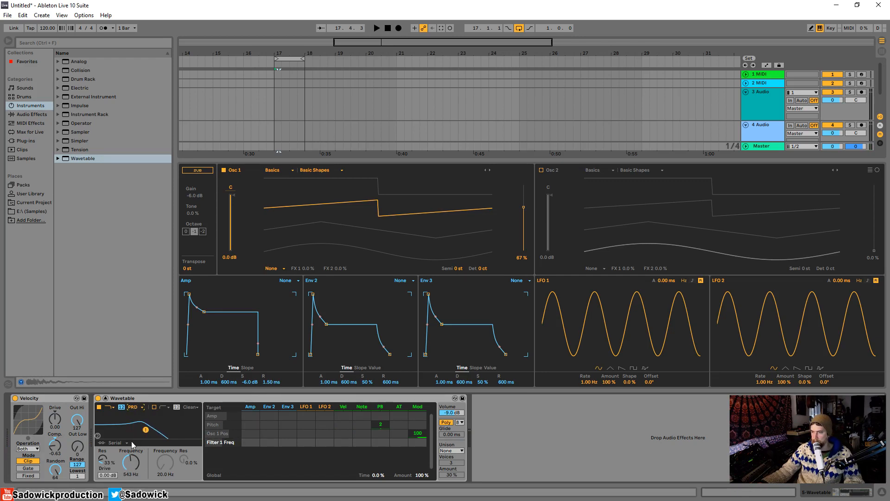
- Set Wavetable's Filter 1 to a 24 dB slope, 238 Hz, 56% resonance and 9.75 dB drive, and the Amp release to 3.83 ms
{"action": "left_click", "coordinate": [122, 407]}
{"action": "left_click_drag", "start_coordinate": [146, 430], "coordinate": [139, 426]}
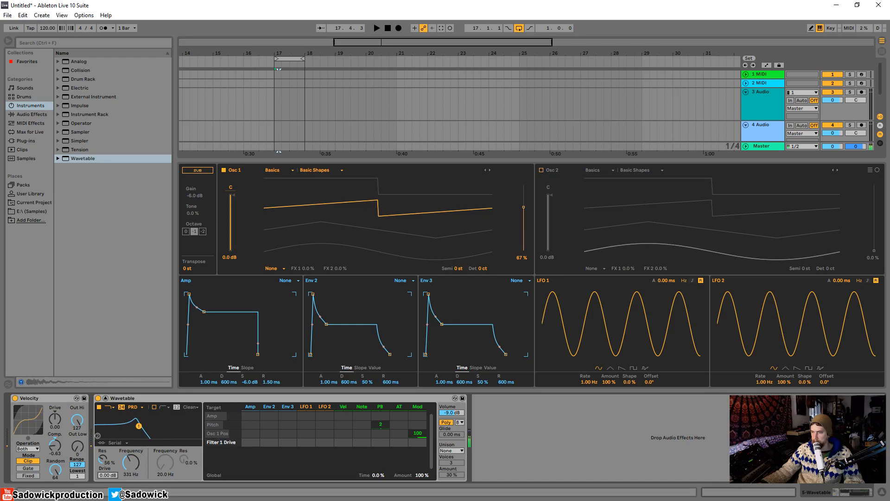
{"action": "left_click_drag", "start_coordinate": [107, 474], "coordinate": [132, 465]}
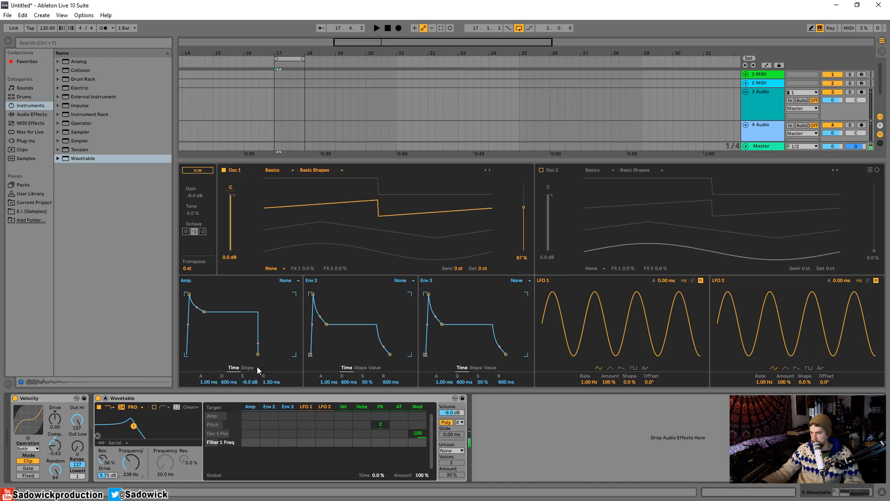
{"action": "left_click_drag", "start_coordinate": [258, 354], "coordinate": [261, 354]}
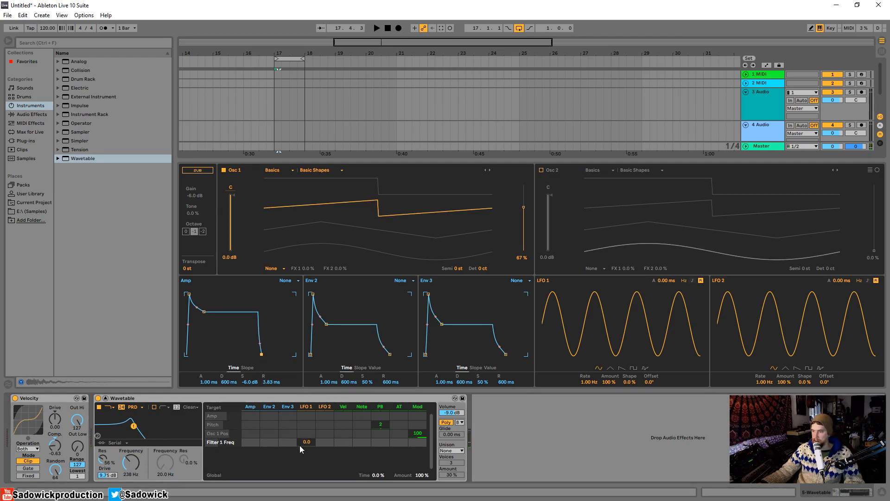
- Modulate Wavetable's Filter 1 frequency by velocity at 7.6 and its Filter 1 drive by velocity at 38
{"action": "left_click_drag", "start_coordinate": [346, 446], "coordinate": [346, 436]}
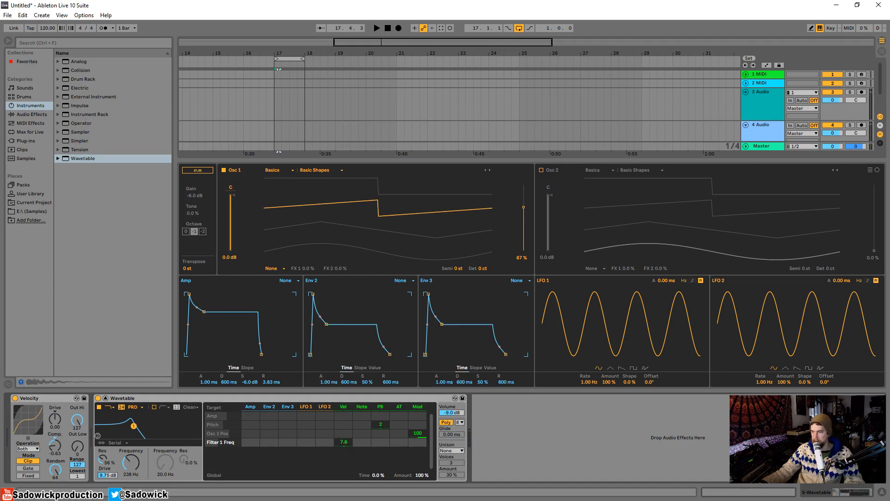
{"action": "left_click", "coordinate": [107, 475]}
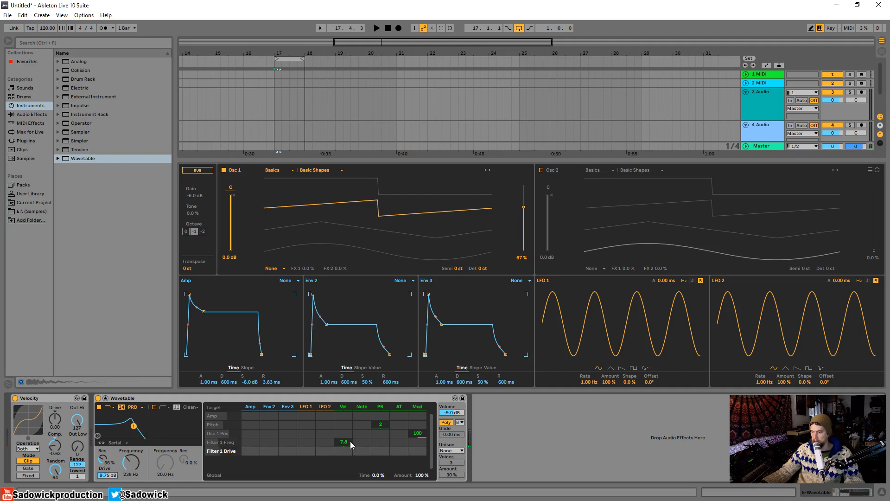
{"action": "mouse_move", "coordinate": [346, 454]}
{"action": "left_mouse_down"}
{"action": "mouse_move", "coordinate": [346, 466]}
{"action": "mouse_move", "coordinate": [346, 453]}
{"action": "left_mouse_up"}
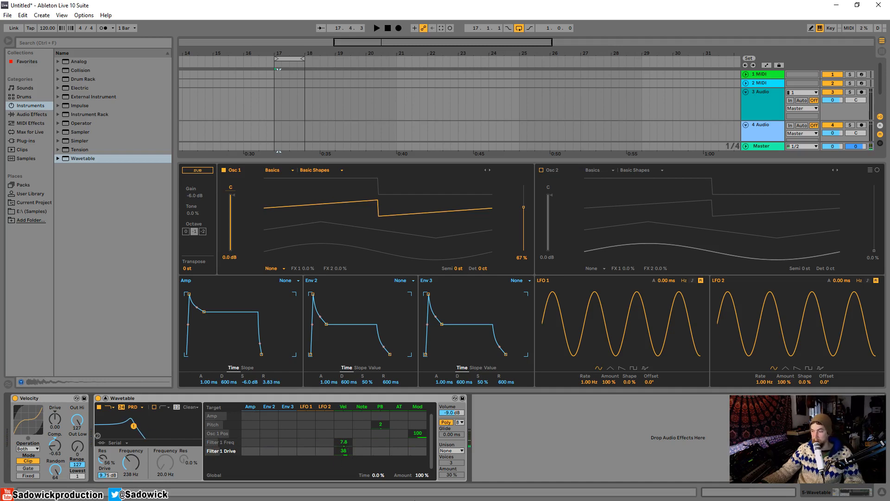
- Remove Wavetable from the track and load an empty Drum Rack after the Velocity effect
{"action": "left_click", "coordinate": [147, 396]}
{"action": "key", "text": "Delete"}
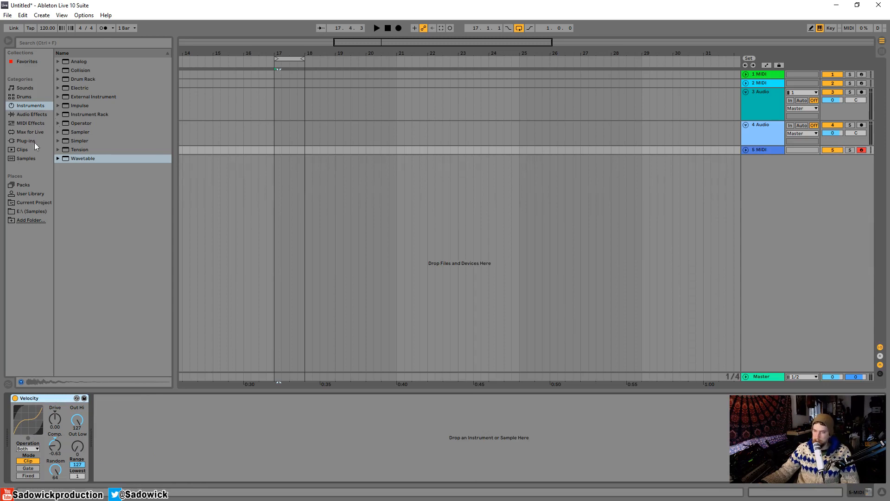
{"action": "left_click", "coordinate": [38, 96]}
{"action": "double_click", "coordinate": [83, 70]}
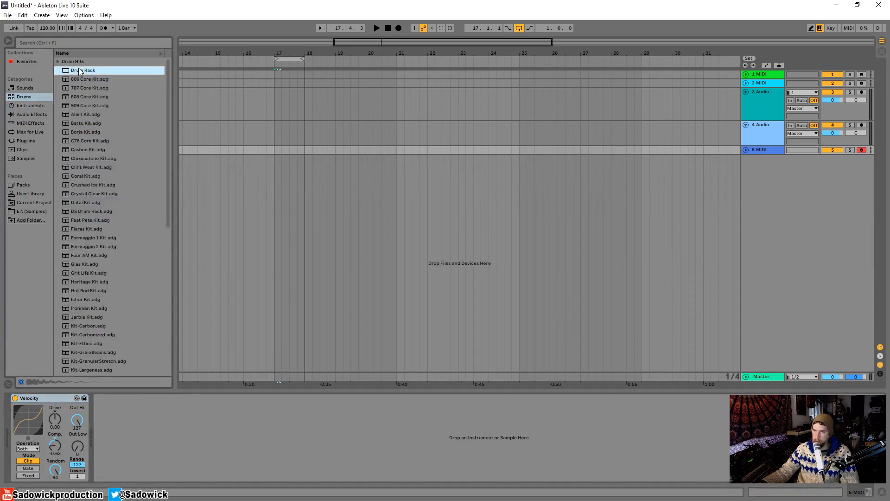
- Find VEH1 Closed Hihat - 06.wav in the Vengeance Essential House 1 cymbal samples and load it onto the Drum Rack's C1 pad
{"action": "left_click", "coordinate": [28, 212]}
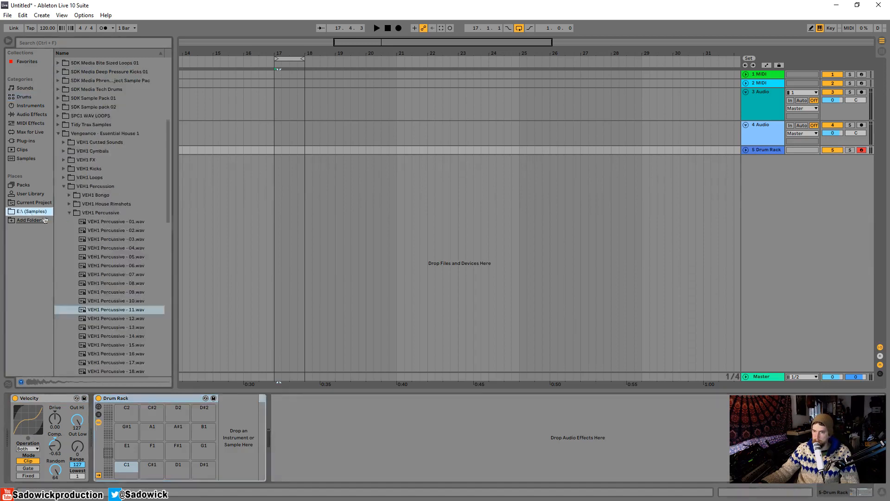
{"action": "left_click", "coordinate": [113, 256]}
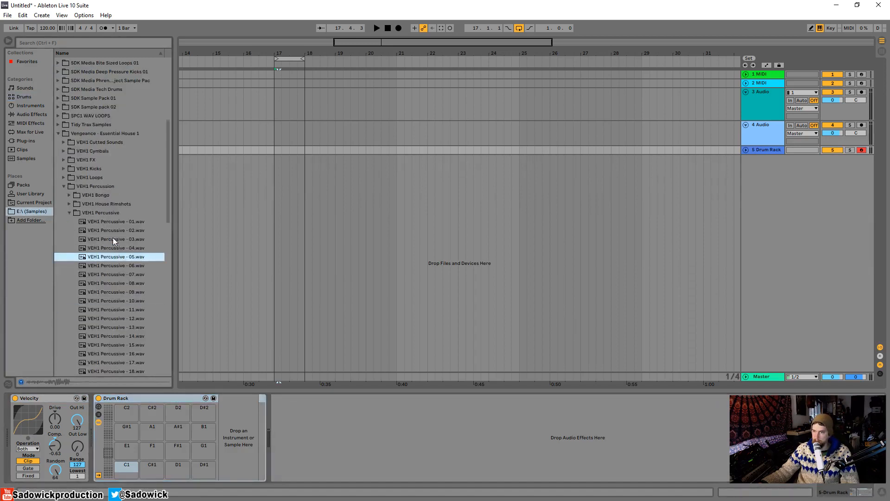
{"action": "left_click", "coordinate": [64, 186]}
{"action": "left_click", "coordinate": [64, 248]}
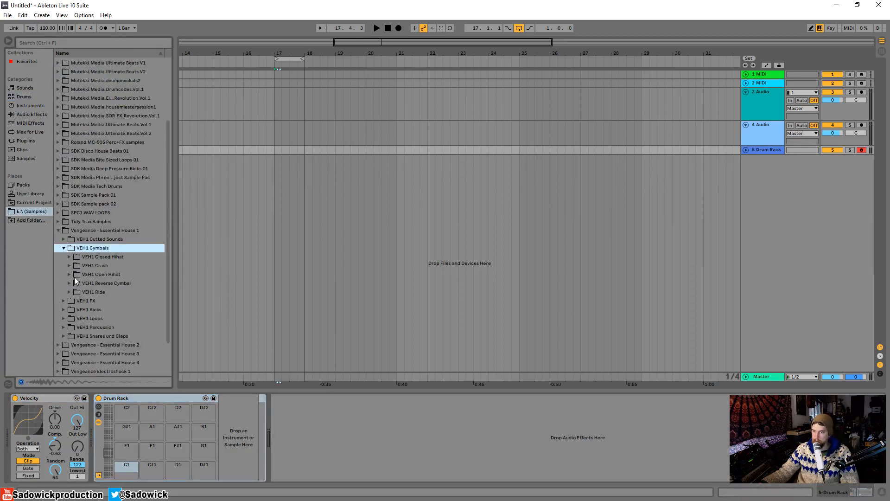
{"action": "left_click", "coordinate": [68, 257]}
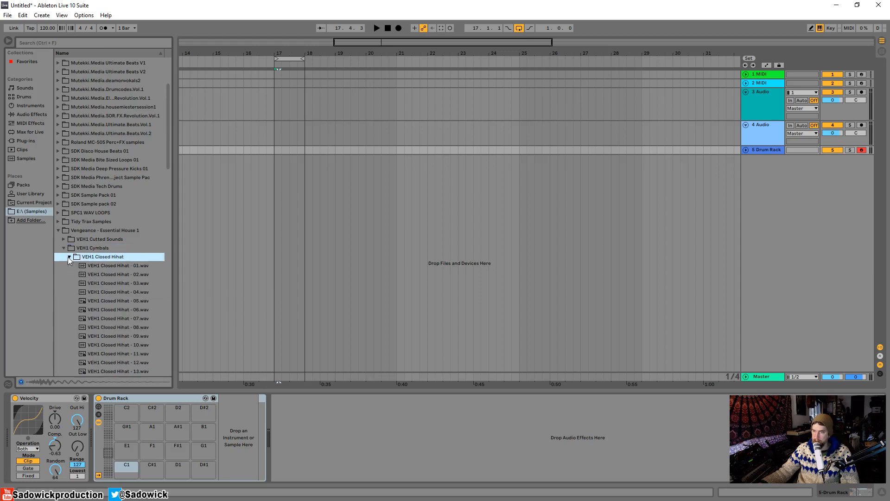
{"action": "left_click", "coordinate": [104, 298]}
{"action": "key", "text": "Down"}
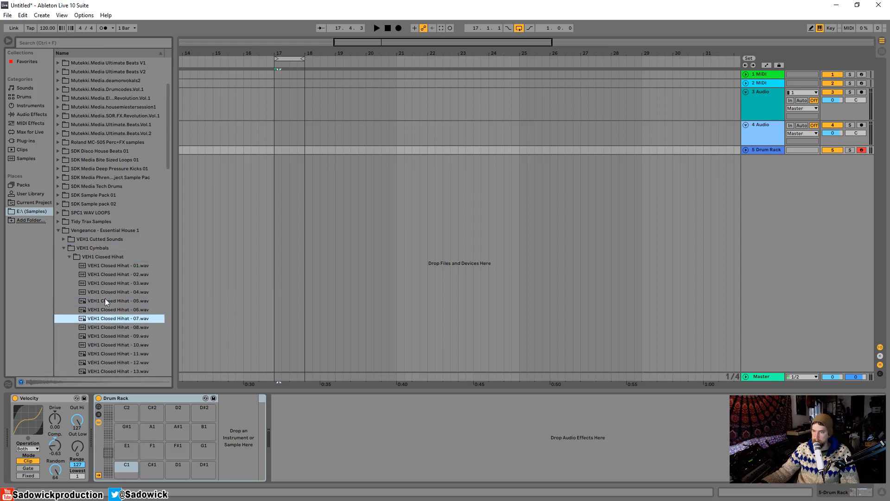
{"action": "left_click_drag", "start_coordinate": [101, 310], "coordinate": [124, 466]}
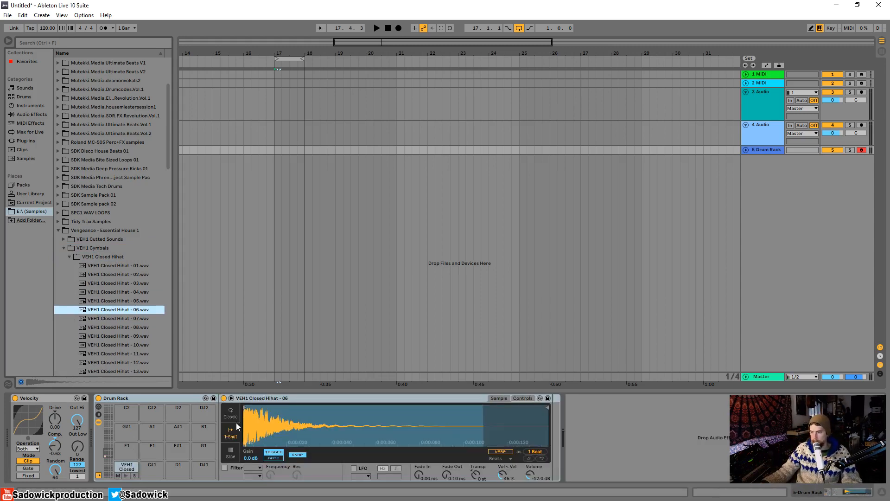
- Insert an empty one-bar MIDI clip at bar 17 on the Drum Rack track
{"action": "left_click_drag", "start_coordinate": [274, 149], "coordinate": [304, 149]}
{"action": "right_click", "coordinate": [304, 149]}
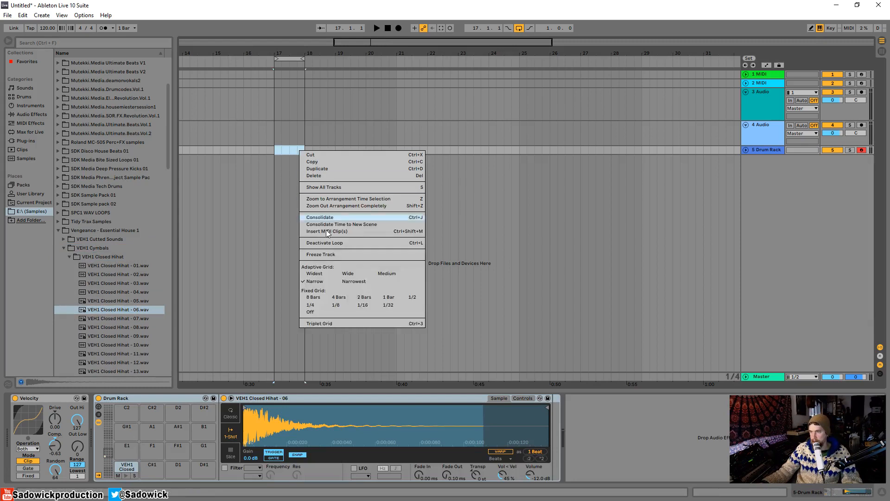
{"action": "left_click", "coordinate": [330, 232]}
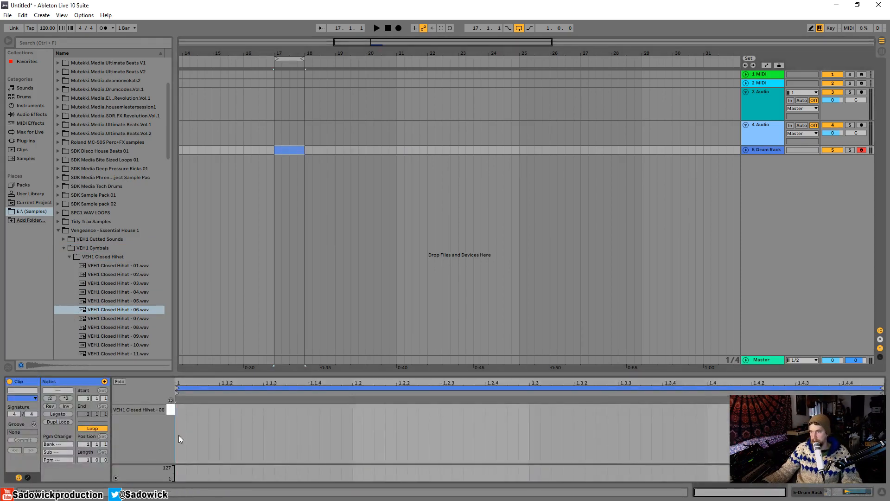
- Fill the one-bar clip with consecutive sixteenth-note closed hi-hat hits by duplicating the first note and group
{"action": "right_click", "coordinate": [197, 410]}
{"action": "left_click", "coordinate": [264, 377]}
{"action": "double_click", "coordinate": [191, 411]}
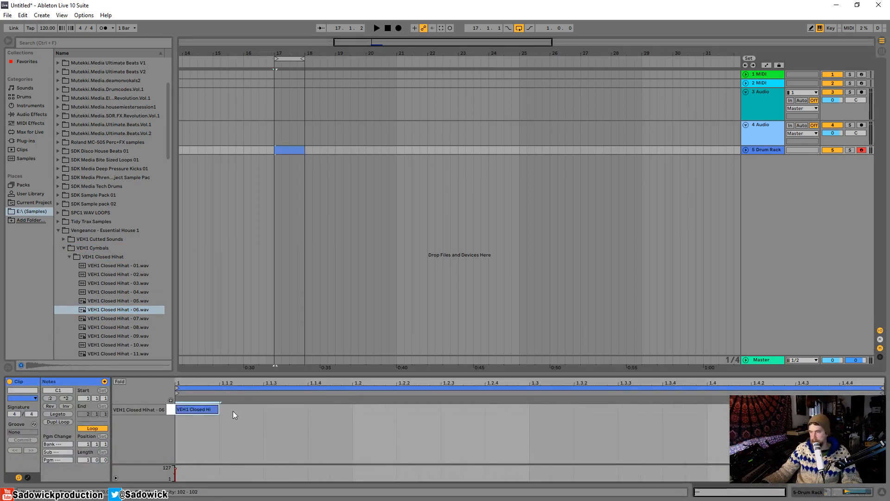
{"action": "key", "text": "ctrl+d"}
{"action": "key", "text": "ctrl+d"}
{"action": "key", "text": "ctrl+d"}
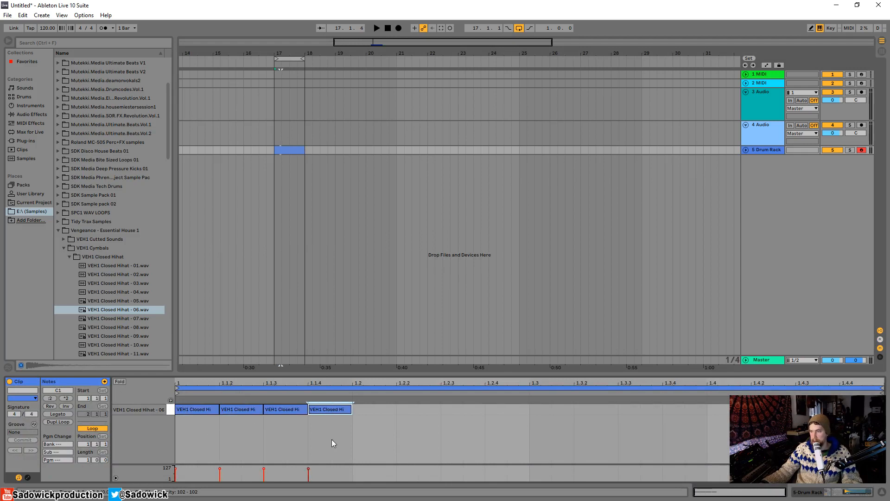
{"action": "left_click_drag", "start_coordinate": [332, 439], "coordinate": [208, 413]}
{"action": "key", "text": "ctrl+d"}
{"action": "key", "text": "ctrl+d"}
{"action": "key", "text": "ctrl+d"}
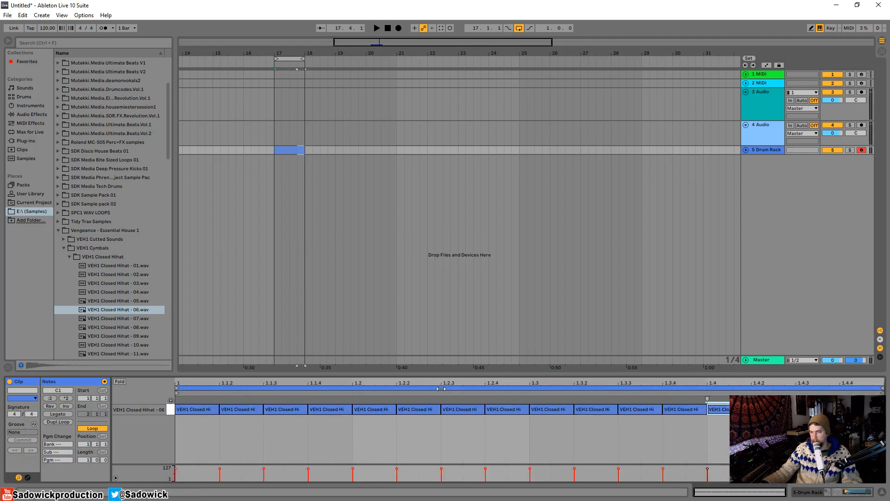
- Play the hi-hat pattern and move the Velocity effect inside the Drum Rack, ahead of the closed hi-hat's Simpler
{"action": "key", "text": "space"}
{"action": "key", "text": "space"}
{"action": "key", "text": "shift+Tab"}
{"action": "left_click", "coordinate": [59, 396]}
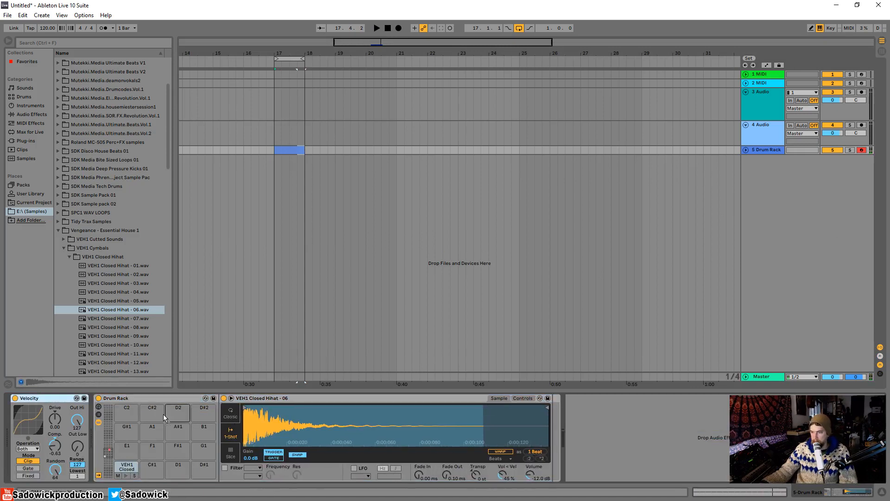
{"action": "left_click_drag", "start_coordinate": [40, 396], "coordinate": [221, 411]}
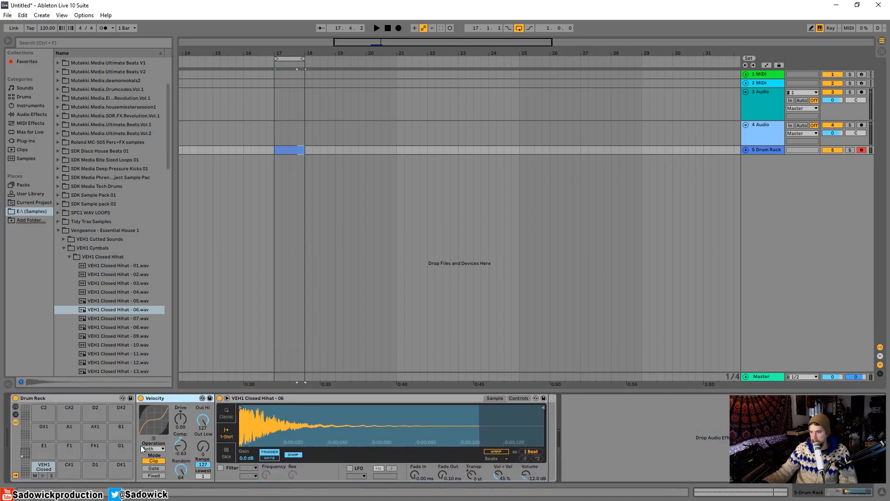
- Compare the hi-hat pattern's playback with the Velocity effect switched off and switched back on
{"action": "left_click", "coordinate": [140, 397]}
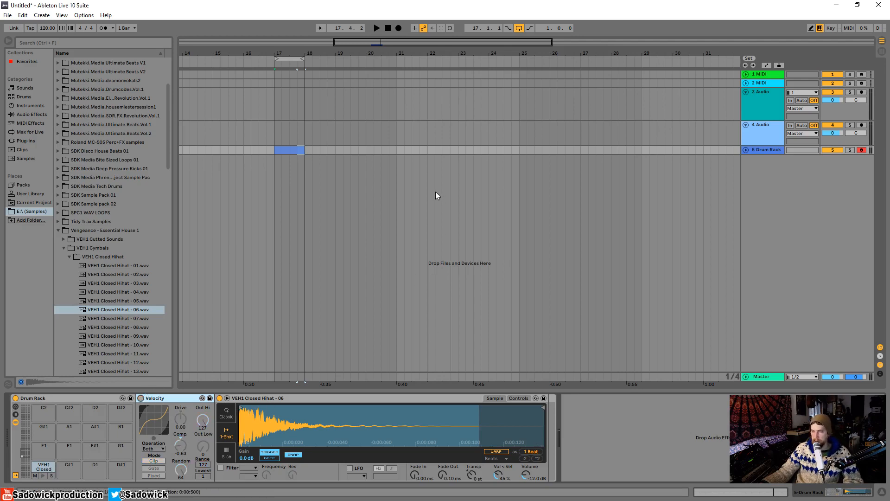
{"action": "key", "text": "space"}
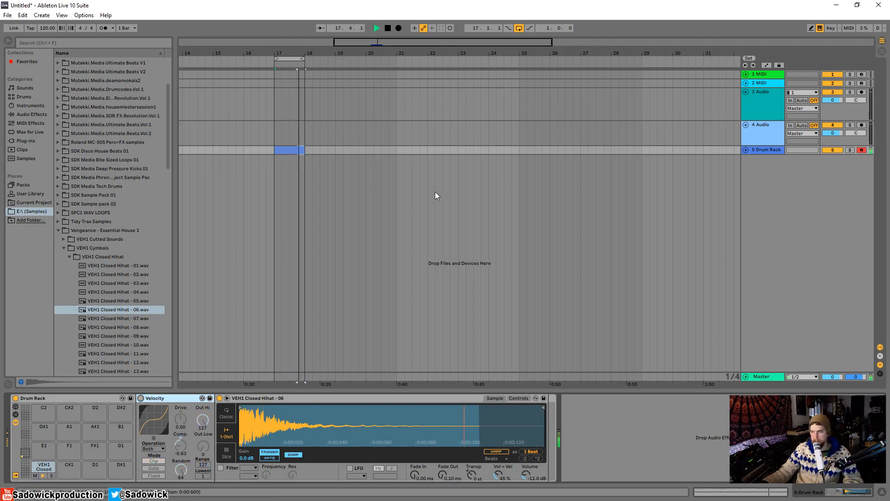
{"action": "key", "text": "space"}
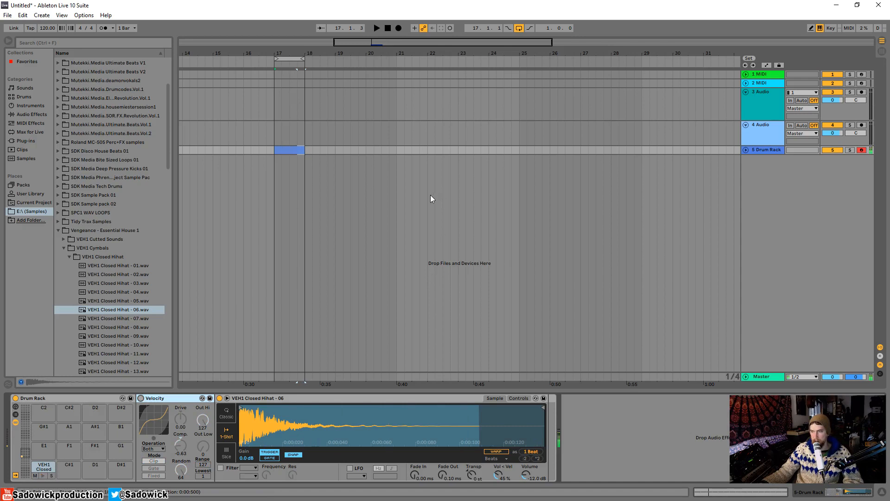
{"action": "left_click", "coordinate": [140, 398]}
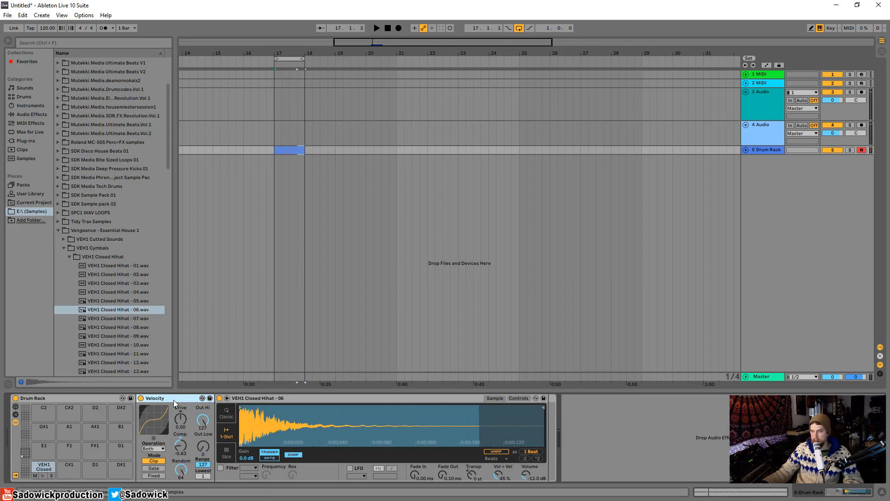
{"action": "key", "text": "space"}
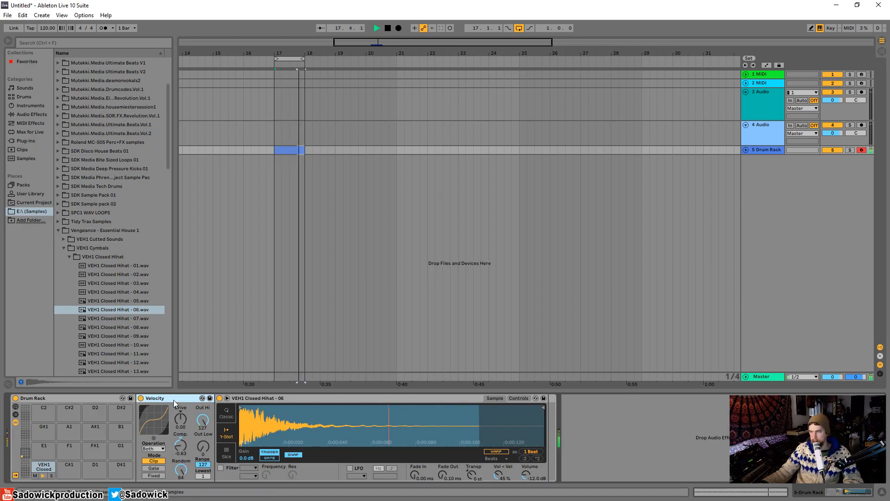
{"action": "key", "text": "space"}
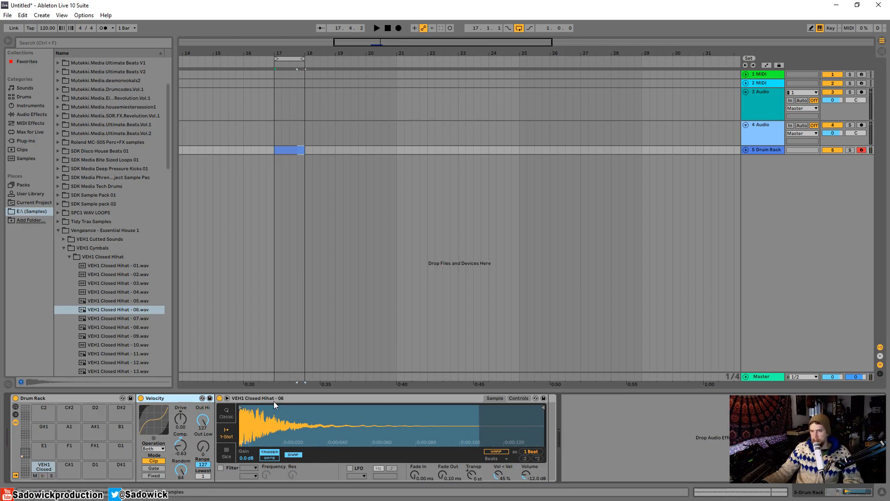
- Convert the hi-hat's Simpler to Sampler, extend the sample end to 6110 and turn Snap off
{"action": "right_click", "coordinate": [341, 397]}
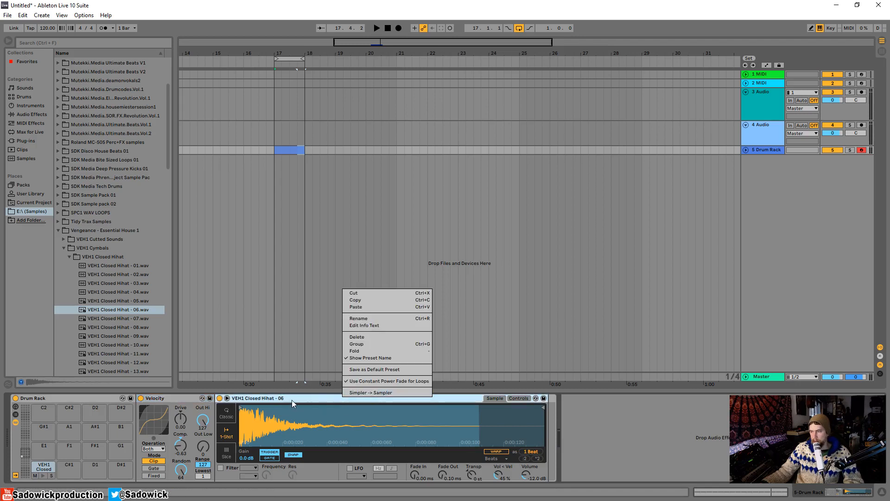
{"action": "left_click", "coordinate": [369, 393]}
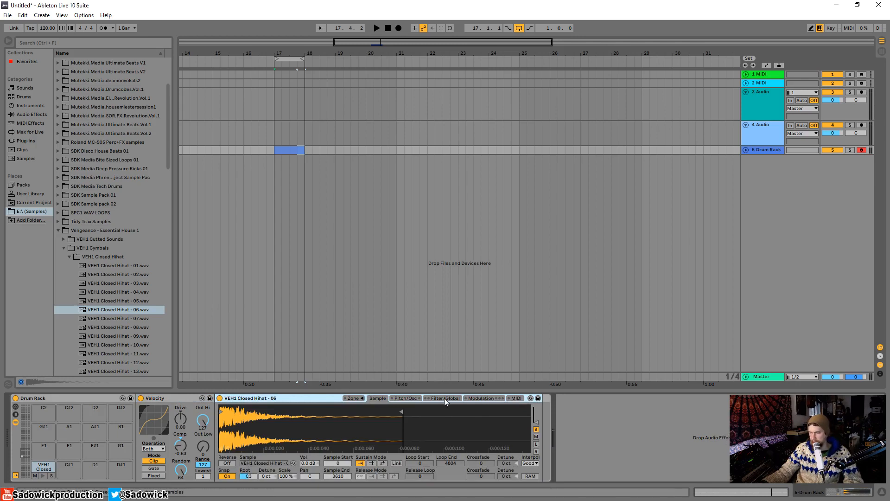
{"action": "left_click_drag", "start_coordinate": [402, 411], "coordinate": [462, 411]}
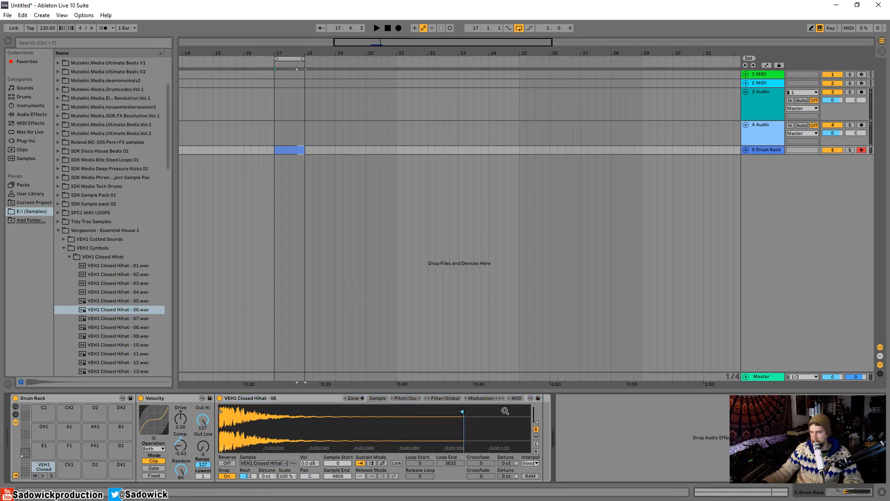
{"action": "left_click", "coordinate": [229, 478]}
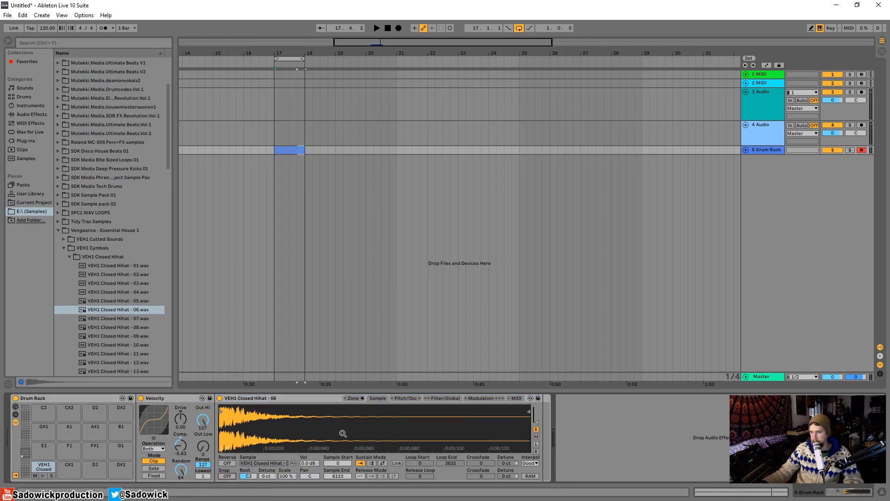
- Play the hi-hat pattern with Sampler's volume velocity sensitivity (Vol<Vel) at 100% and again with it set to 0%
{"action": "left_click", "coordinate": [443, 400]}
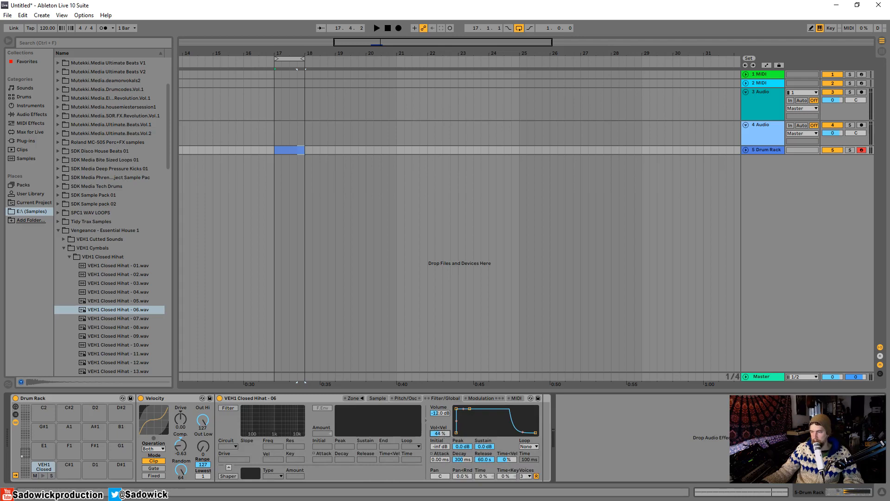
{"action": "left_click_drag", "start_coordinate": [448, 434], "coordinate": [447, 452]}
{"action": "key", "text": "space"}
{"action": "key", "text": "space"}
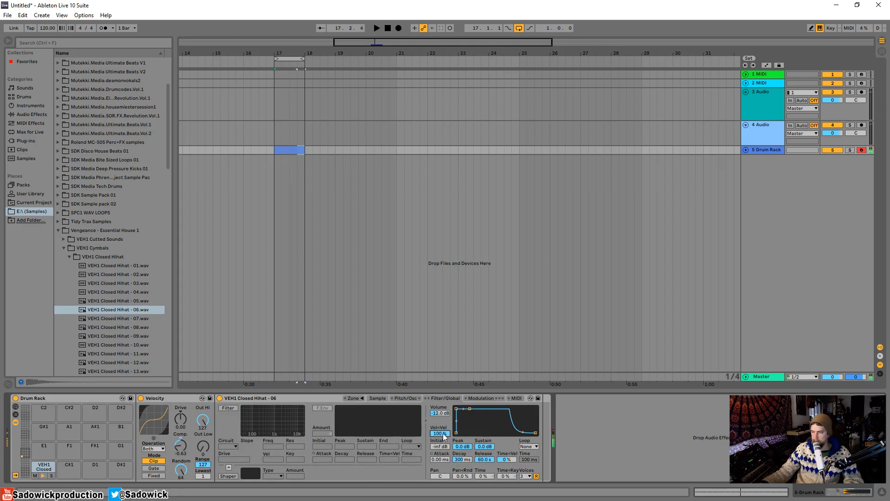
{"action": "left_click_drag", "start_coordinate": [444, 434], "coordinate": [444, 478]}
{"action": "key", "text": "space"}
{"action": "key", "text": "space"}
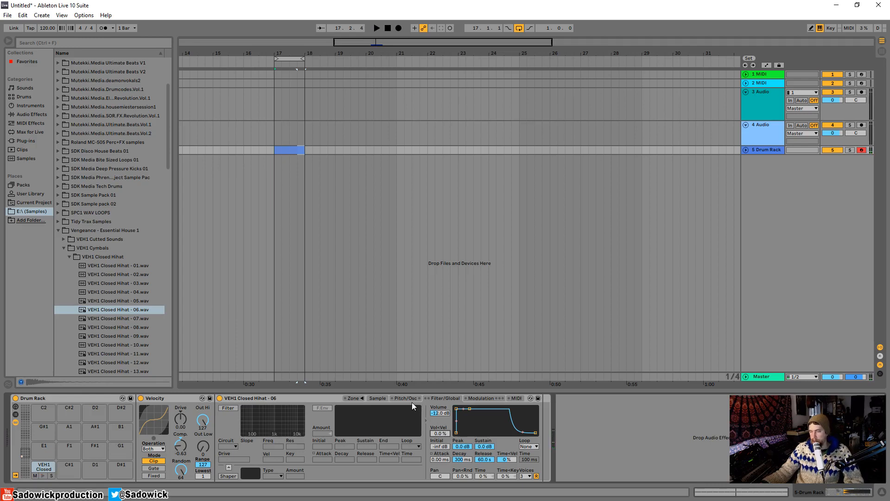
- In Sampler's MIDI modulation settings, route Velocity to Pitch as Destination A with an amount of 0.75
{"action": "left_click", "coordinate": [480, 399]}
{"action": "left_click", "coordinate": [516, 398]}
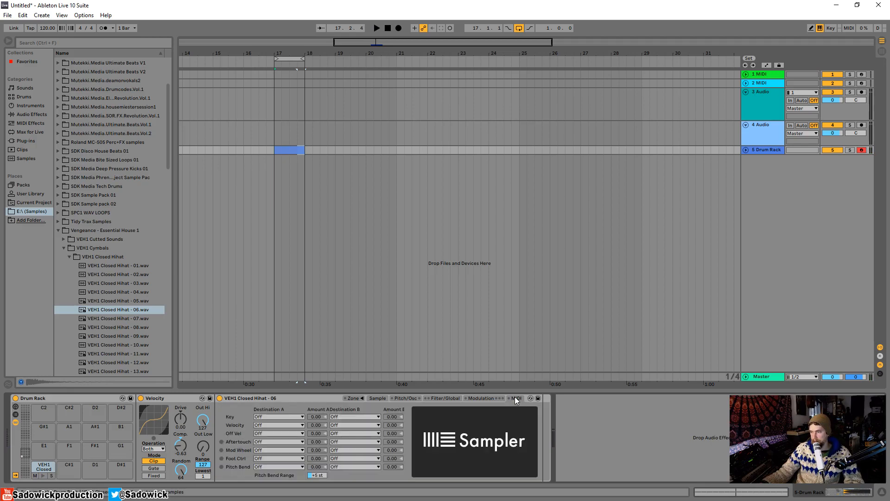
{"action": "left_click", "coordinate": [269, 425]}
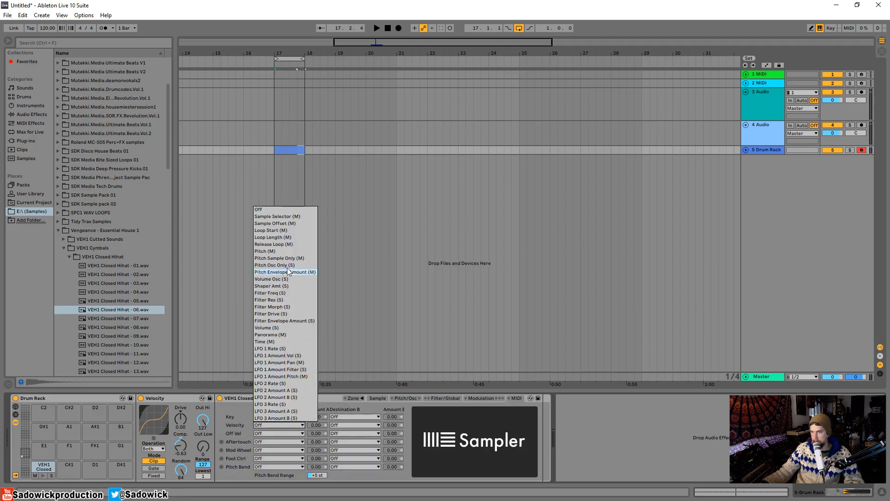
{"action": "left_click", "coordinate": [277, 251]}
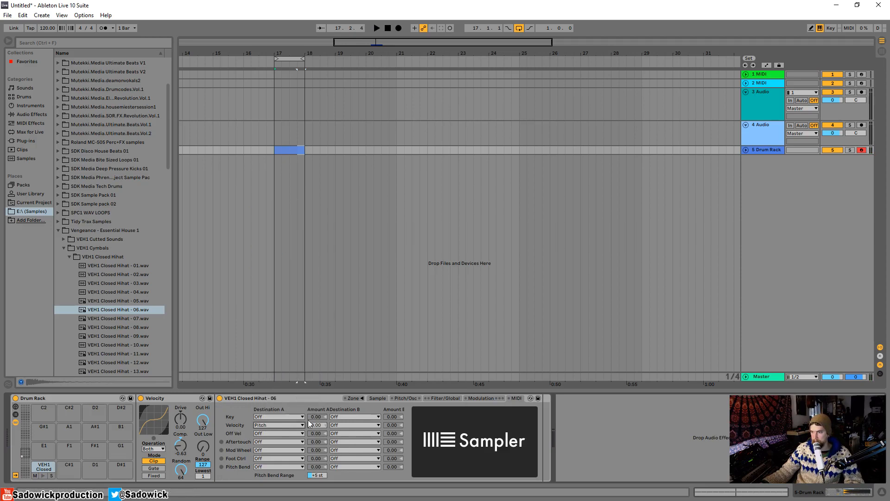
{"action": "left_click", "coordinate": [318, 425]}
{"action": "left_click_drag", "start_coordinate": [317, 425], "coordinate": [321, 425]}
- Play the hi-hat pattern to hear the velocity-driven pitch variation, stopping and restarting playback once
{"action": "key", "text": "space"}
{"action": "key", "text": "space"}
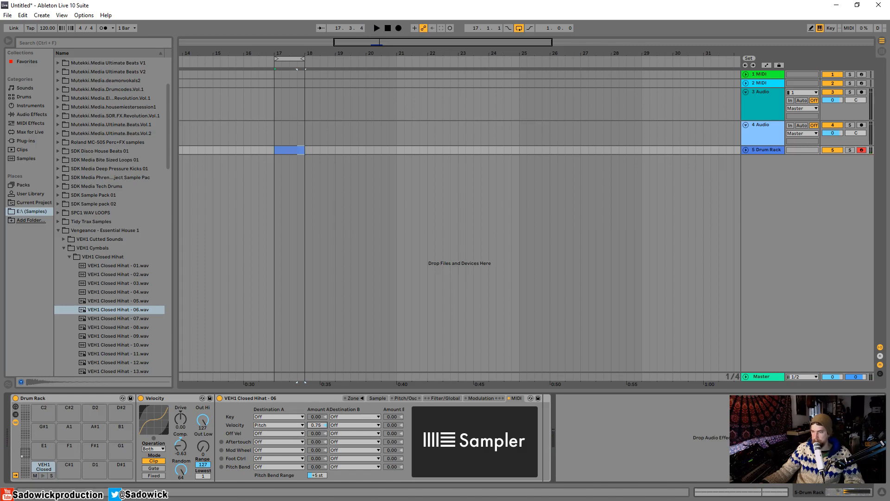
{"action": "key", "text": "space"}
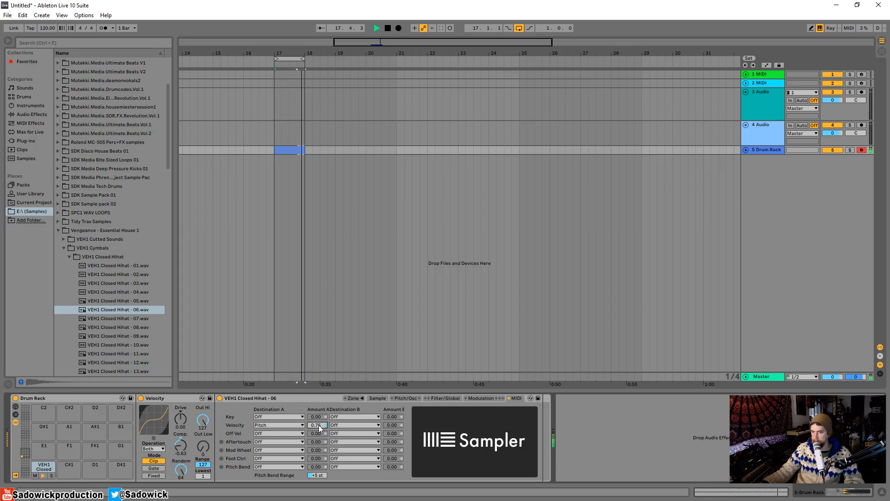
{"action": "key", "text": "space"}
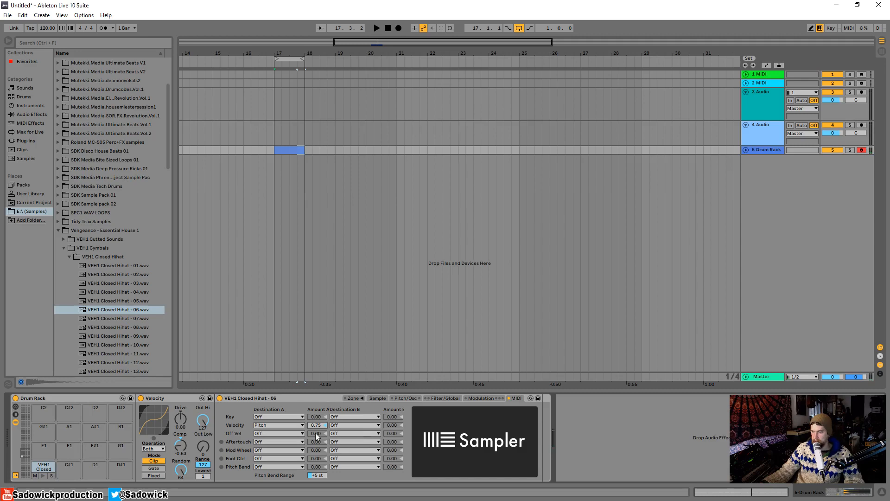
{"action": "left_click", "coordinate": [358, 425]}
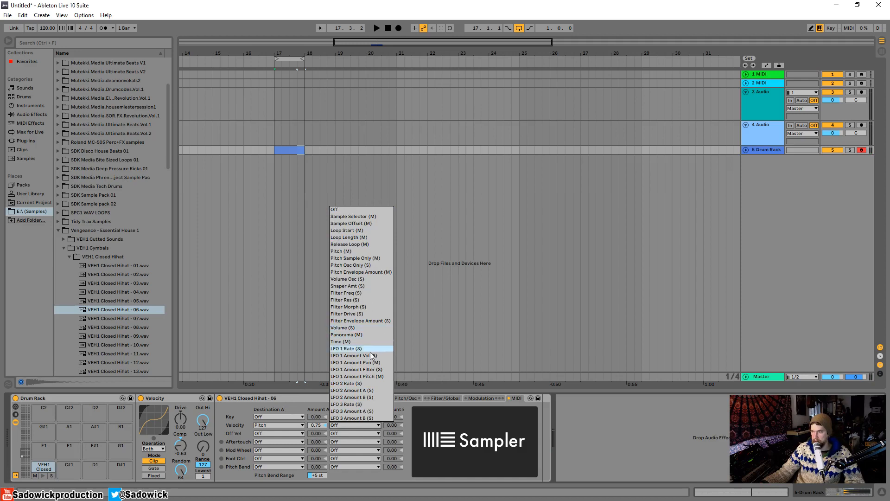
{"action": "left_click", "coordinate": [266, 400]}
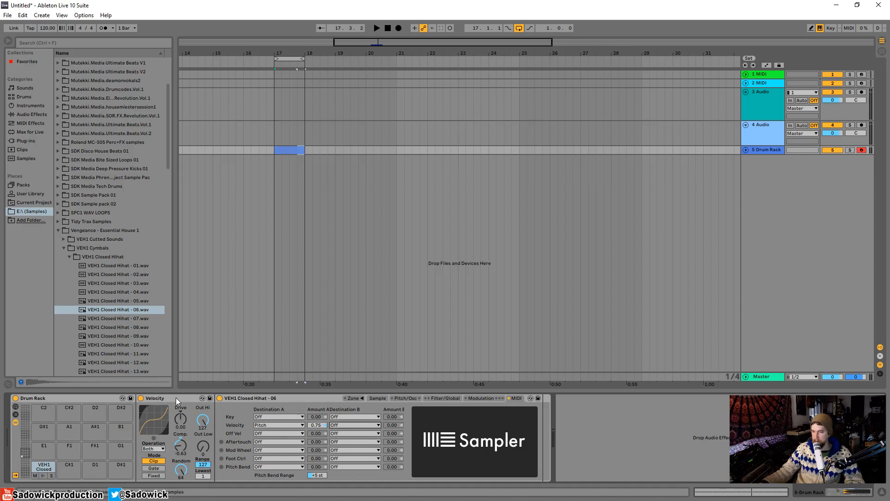
{"action": "left_click_drag", "start_coordinate": [176, 397], "coordinate": [239, 423]}
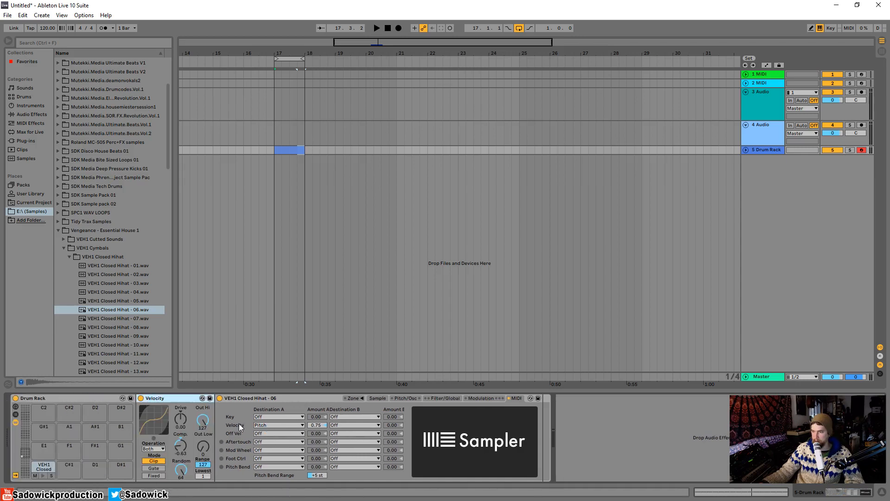
{"action": "left_click", "coordinate": [65, 466]}
{"action": "left_click", "coordinate": [44, 466]}
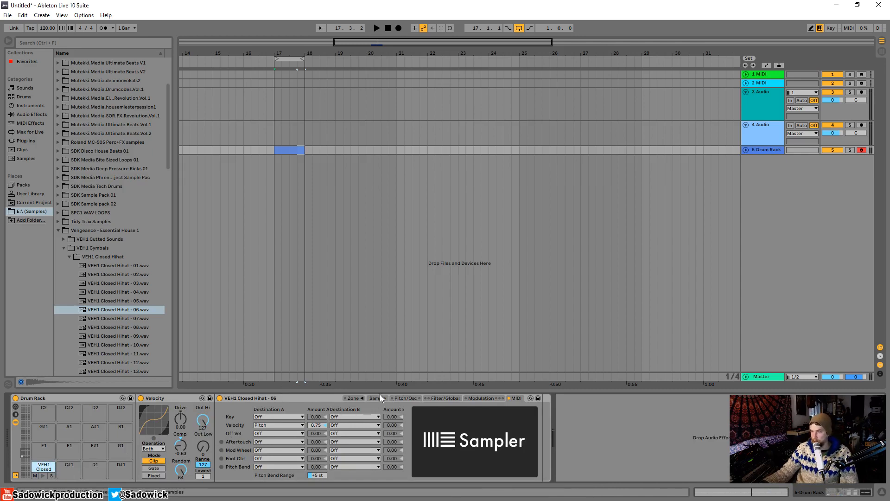
- Set Sampler's volume velocity sensitivity (Vol<Vel) to 15% while playing the hi-hat pattern
{"action": "left_click", "coordinate": [448, 399]}
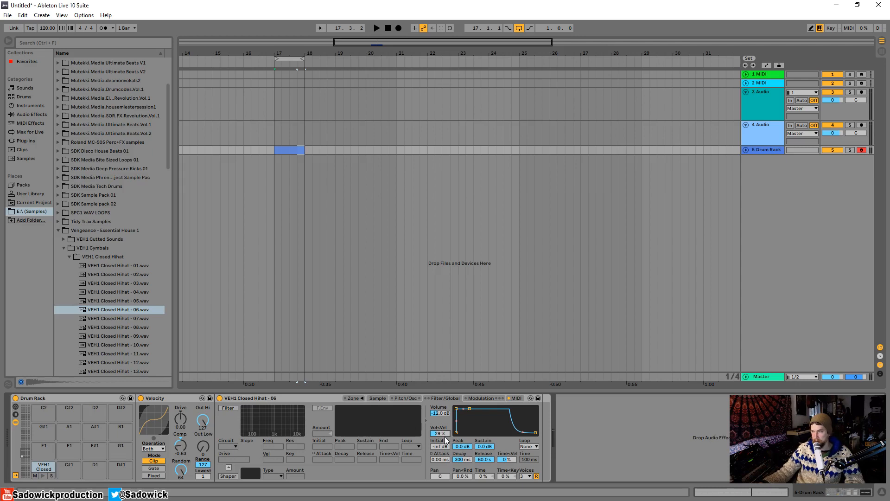
{"action": "left_click_drag", "start_coordinate": [443, 435], "coordinate": [443, 436]}
{"action": "key", "text": "space"}
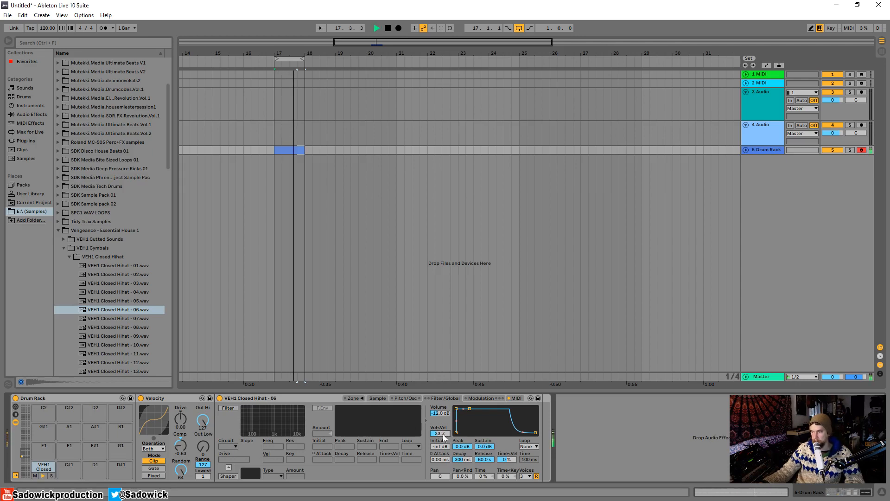
{"action": "left_click_drag", "start_coordinate": [443, 434], "coordinate": [444, 443]}
{"action": "key", "text": "space"}
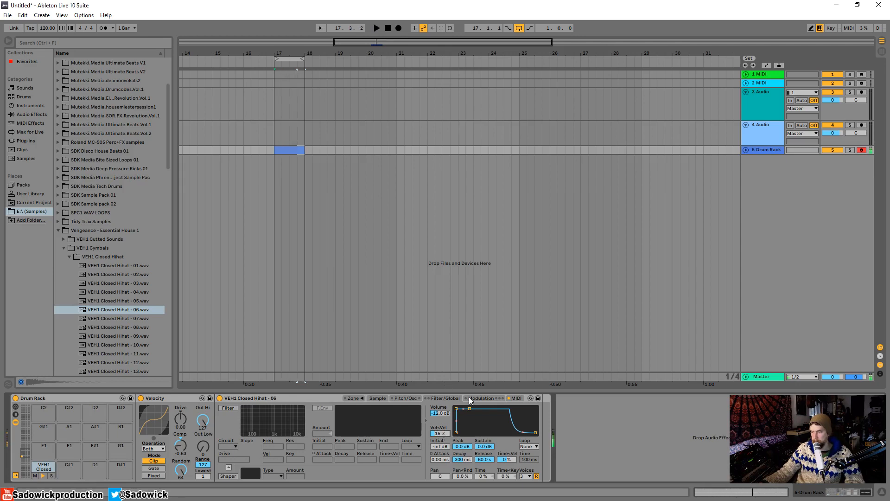
- Raise the velocity-to-pitch amount to about 1.4, play the hi-hat pattern and display Sampler's sample waveform
{"action": "left_click", "coordinate": [469, 398]}
{"action": "left_click", "coordinate": [515, 398]}
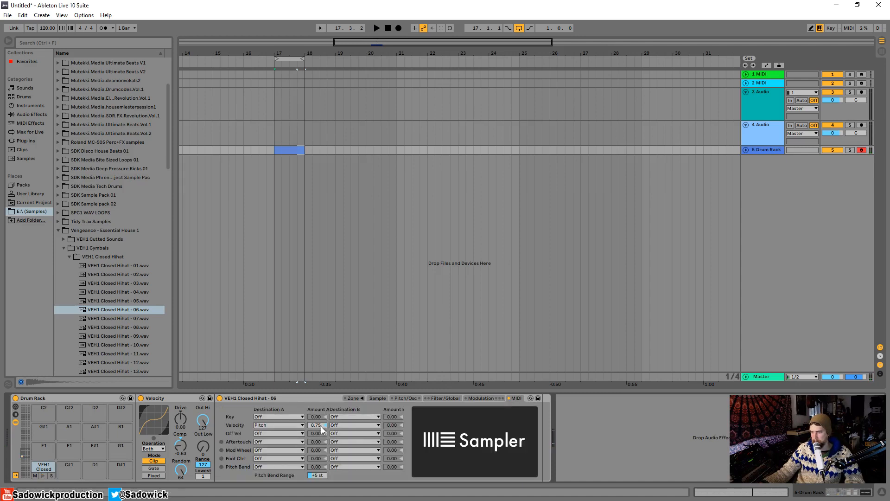
{"action": "left_click_drag", "start_coordinate": [321, 428], "coordinate": [322, 417]}
{"action": "key", "text": "space"}
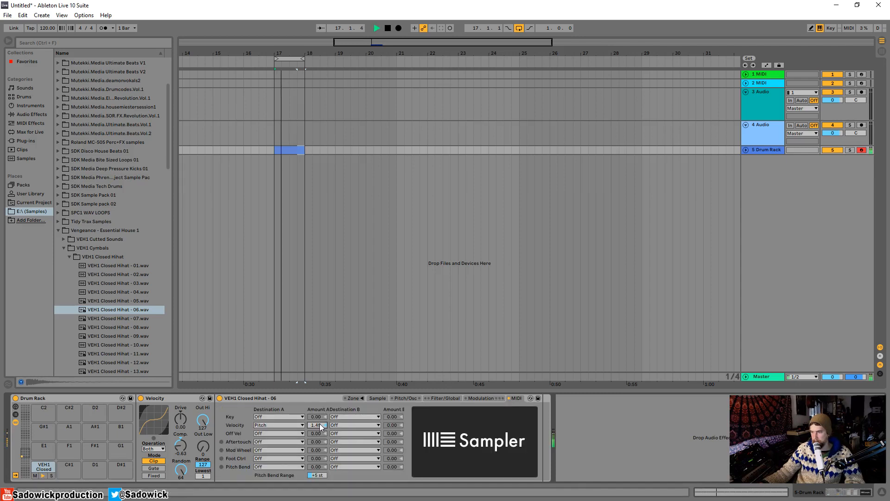
{"action": "left_click", "coordinate": [404, 397]}
{"action": "left_click", "coordinate": [383, 399]}
{"action": "key", "text": "space"}
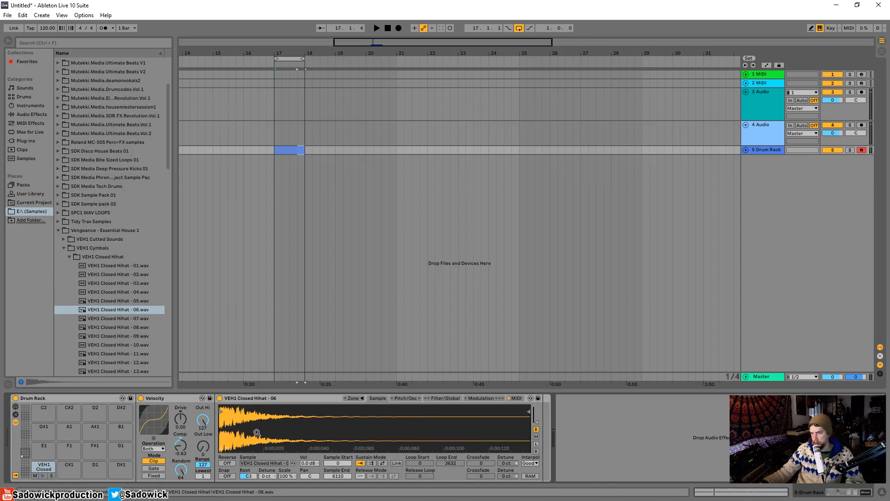
- Copy the closed hi-hat's Velocity effect and Sampler together and paste them onto the empty C#1 pad
{"action": "left_click", "coordinate": [171, 399]}
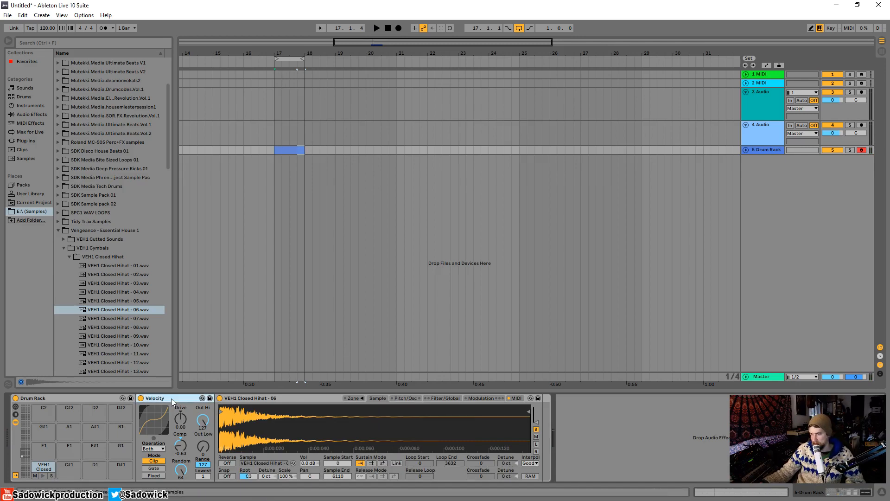
{"action": "left_click", "coordinate": [269, 398], "text": "shift"}
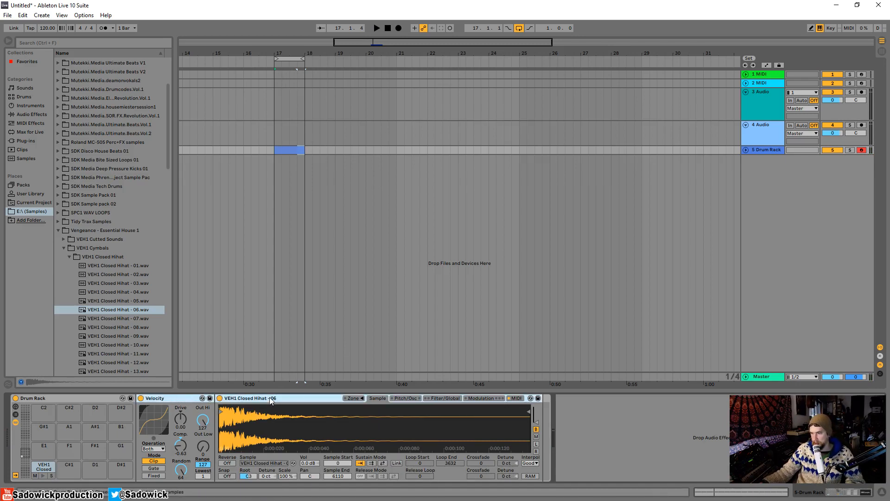
{"action": "right_click", "coordinate": [179, 398]}
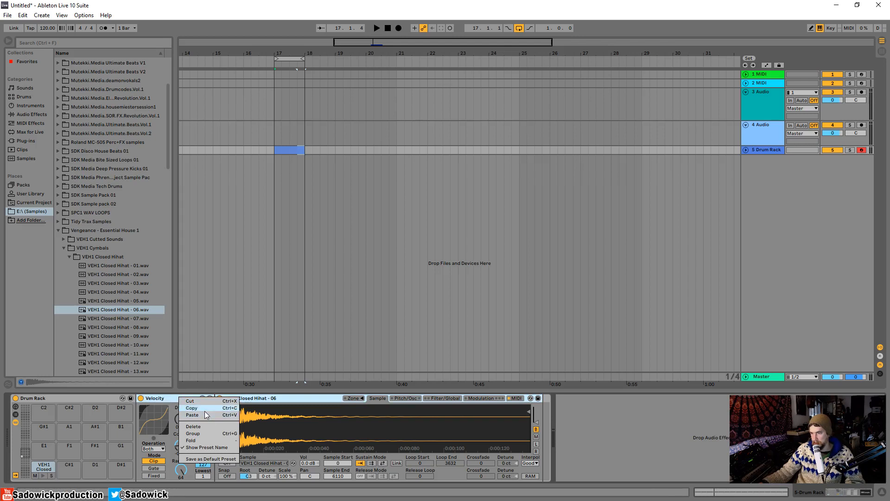
{"action": "left_click", "coordinate": [204, 410]}
{"action": "left_click", "coordinate": [69, 466]}
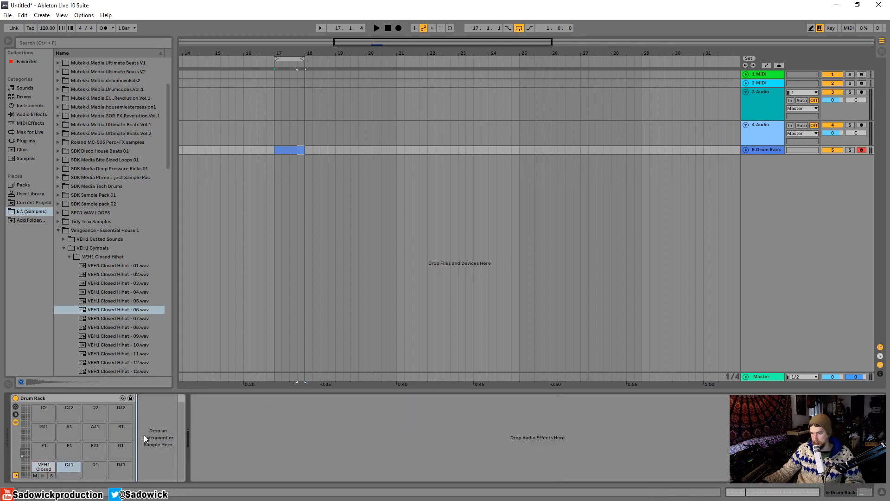
{"action": "key", "text": "ctrl+v"}
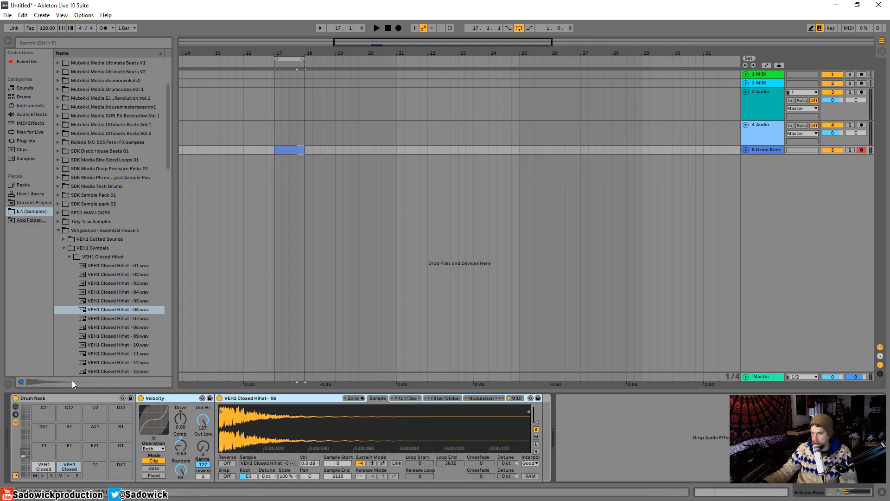
- On the copied hi-hat, lower the volume velocity sensitivity (Vol<Vel) and set the velocity-to-pitch amount to 0.00
{"action": "left_click", "coordinate": [516, 398]}
{"action": "left_click", "coordinate": [483, 398]}
{"action": "left_click", "coordinate": [445, 398]}
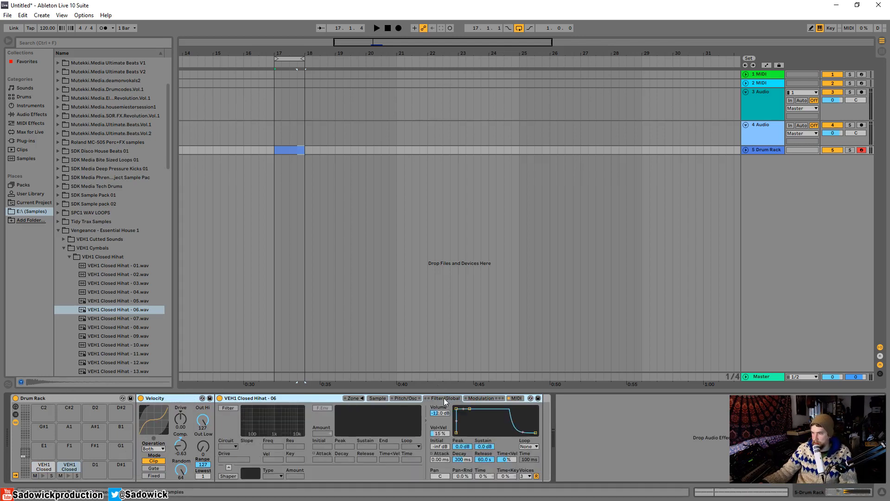
{"action": "left_click_drag", "start_coordinate": [441, 434], "coordinate": [440, 436]}
{"action": "left_click", "coordinate": [490, 398]}
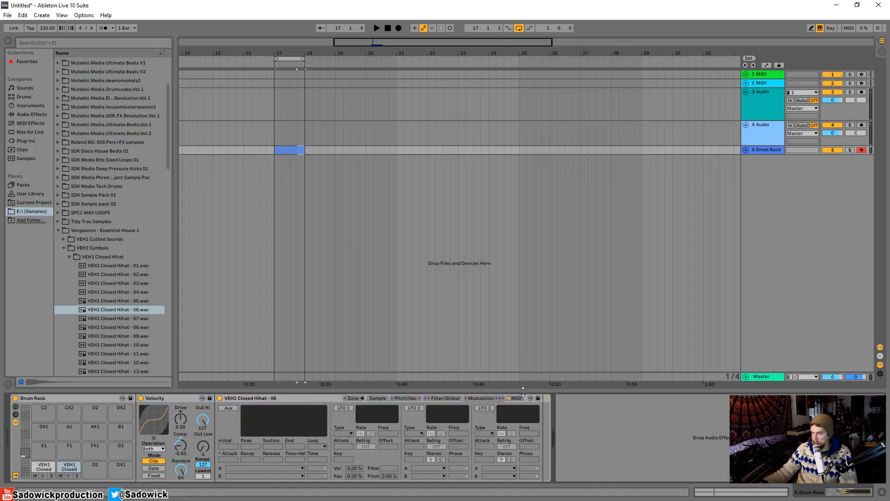
{"action": "left_click", "coordinate": [516, 398]}
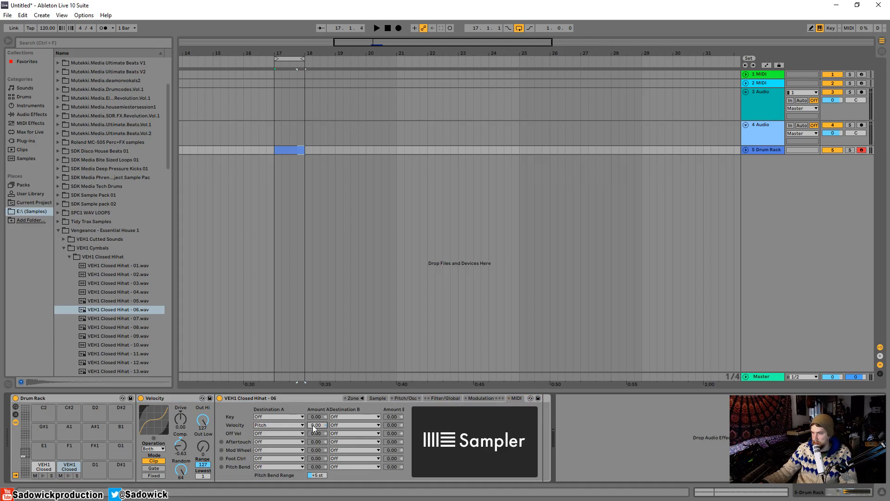
{"action": "left_click", "coordinate": [188, 397]}
{"action": "left_click", "coordinate": [256, 397]}
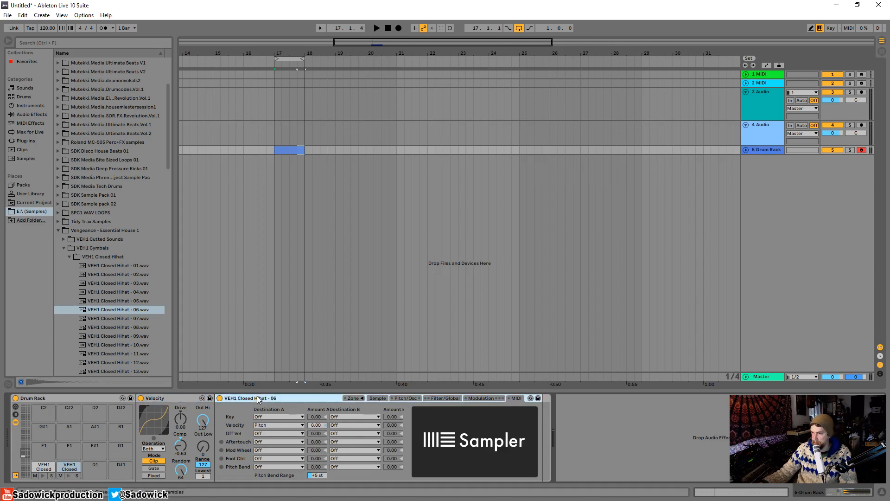
{"action": "left_click", "coordinate": [185, 396]}
{"action": "left_click", "coordinate": [259, 398]}
{"action": "left_click", "coordinate": [51, 397]}
{"action": "right_click", "coordinate": [51, 400]}
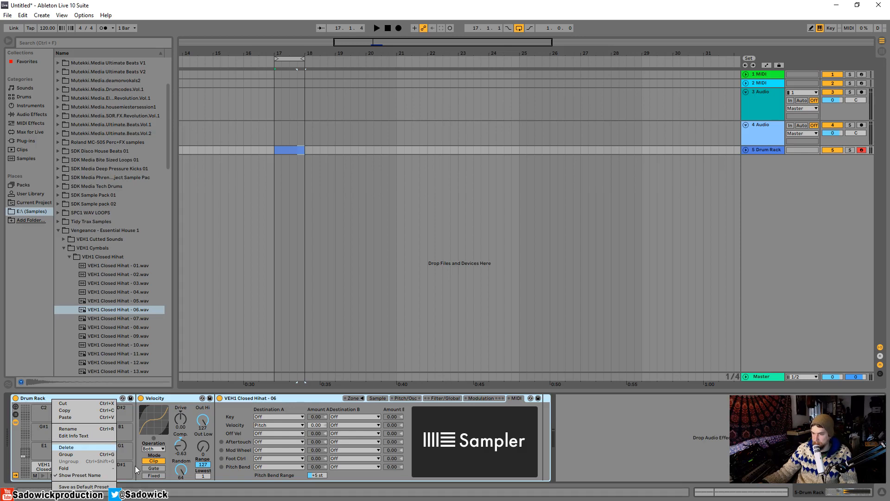
{"action": "left_click", "coordinate": [39, 399]}
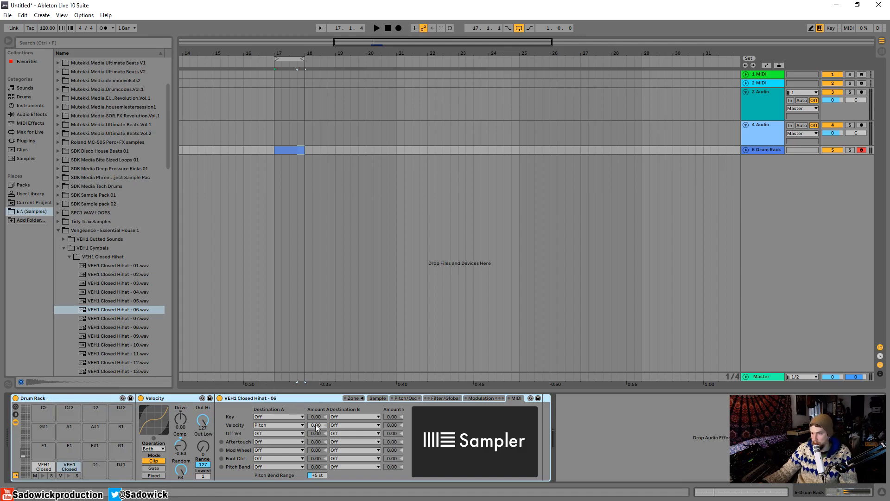
{"action": "left_click", "coordinate": [377, 398]}
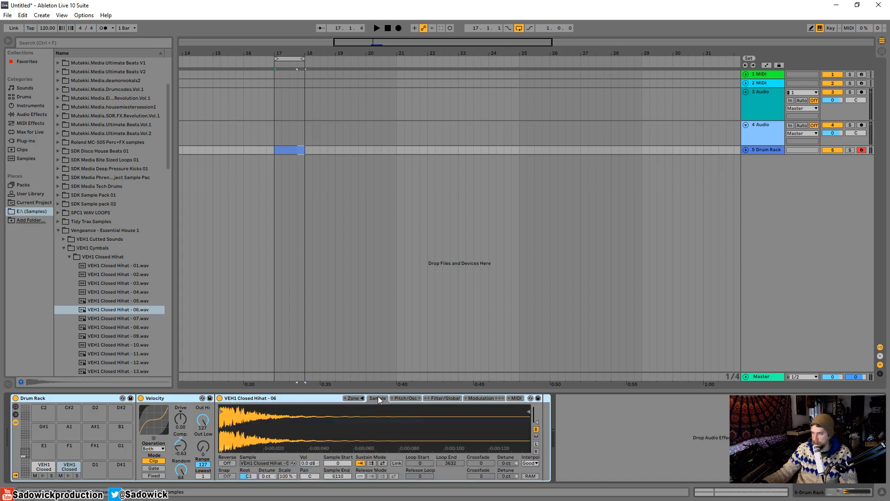